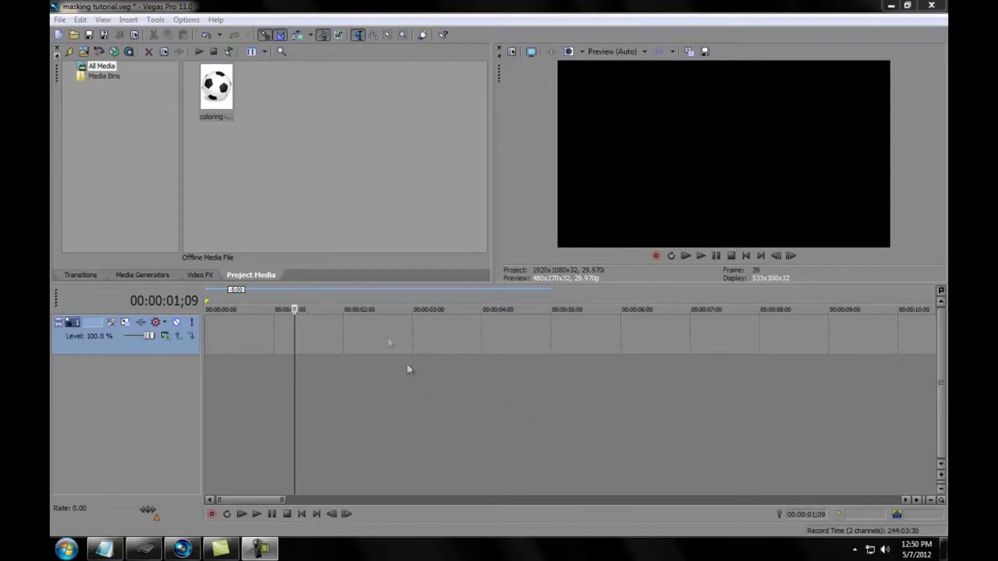
Step: Place the soccer-ball image on video track 1 as a 5-second clip and open its Event Pan/Crop
{"action": "left_click_drag", "start_coordinate": [216, 91], "coordinate": [172, 348]}
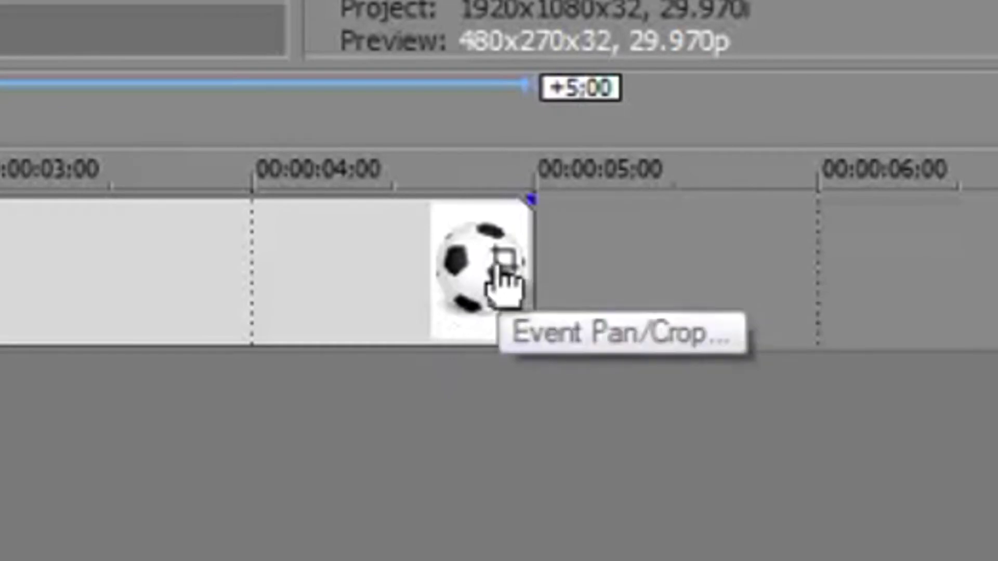
{"action": "left_click", "coordinate": [502, 263]}
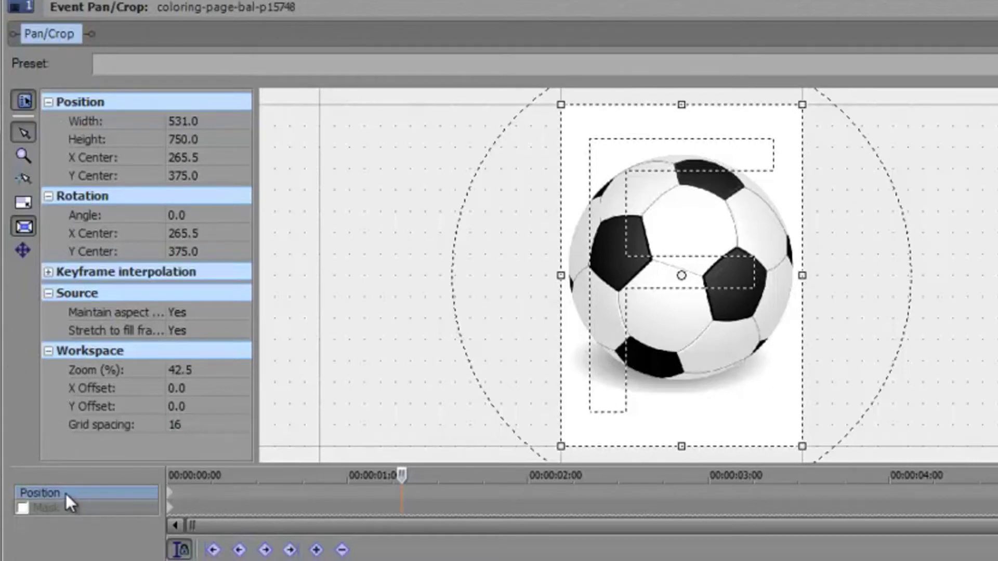
Step: Select the Mask row, tick its checkbox to enable masking, and recentre the ball in the workspace
{"action": "left_click", "coordinate": [70, 508]}
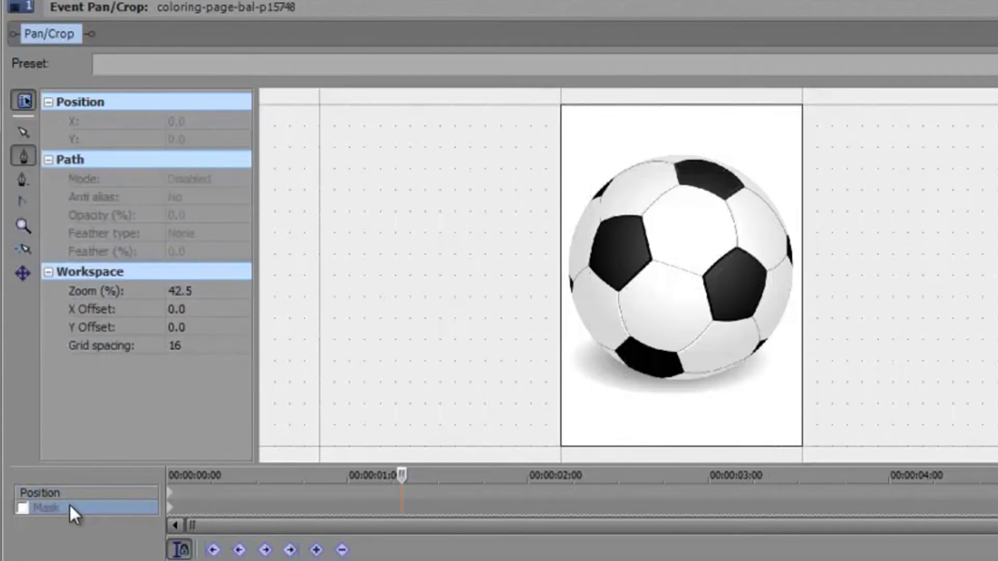
{"action": "left_click", "coordinate": [22, 509]}
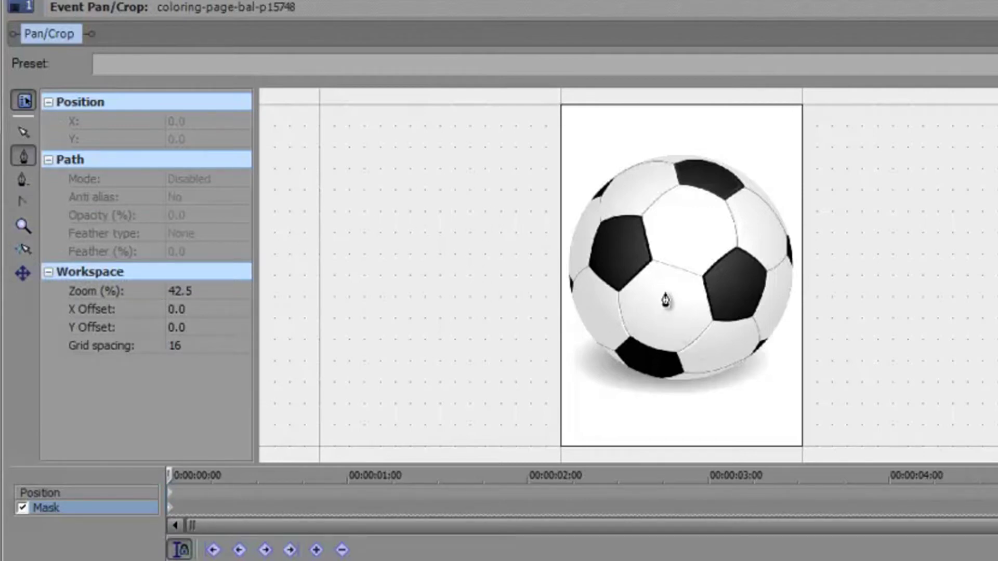
{"action": "left_click_drag", "start_coordinate": [704, 312], "coordinate": [653, 312]}
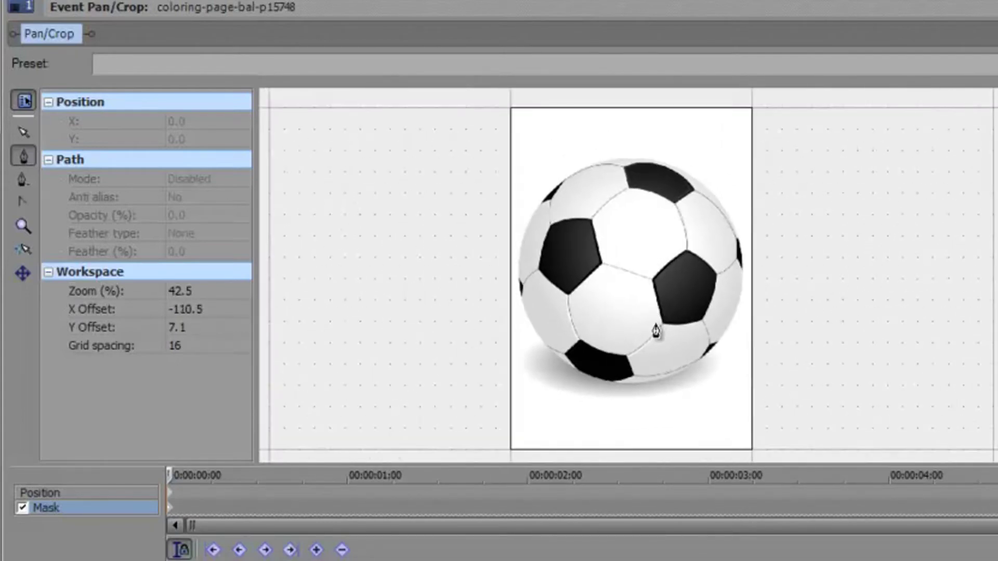
Step: Zoom the mask workspace to 234.7% and pan to the ball's lower black panel and bottom edge
{"action": "scroll", "coordinate": [561, 343], "scroll_direction": "up", "scroll_amount": 2}
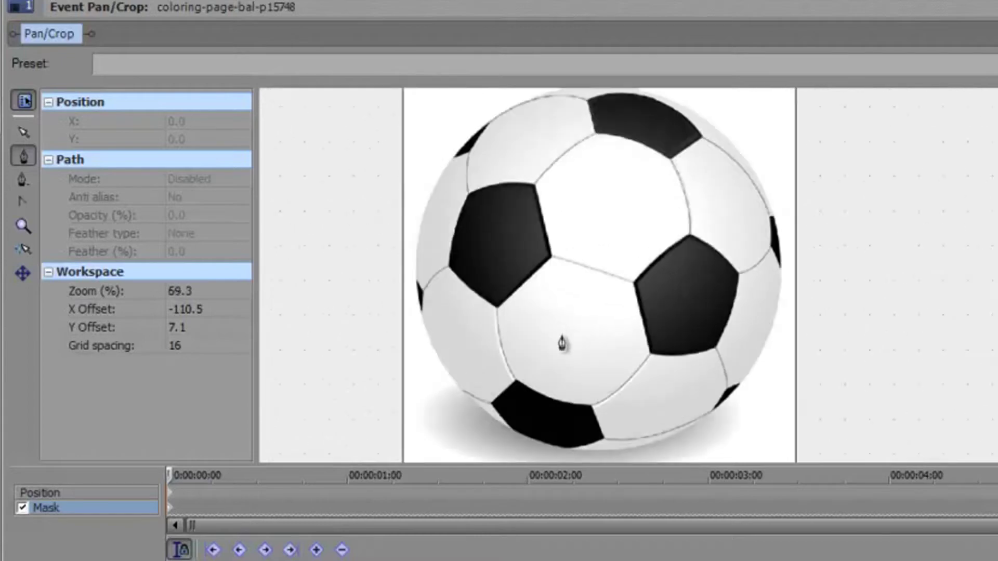
{"action": "scroll", "coordinate": [562, 343], "scroll_direction": "up", "scroll_amount": 5}
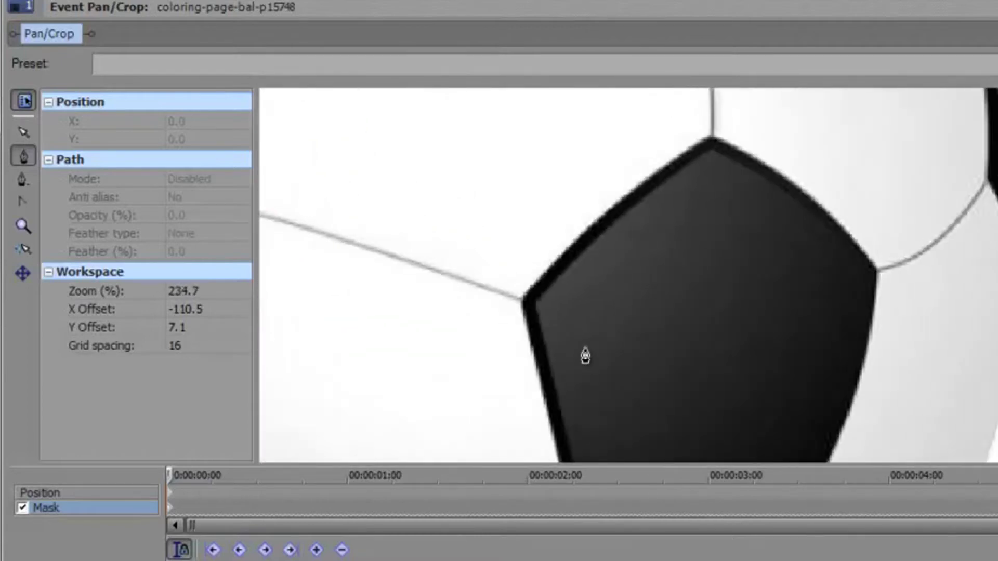
{"action": "left_click_drag", "start_coordinate": [476, 391], "coordinate": [648, 199]}
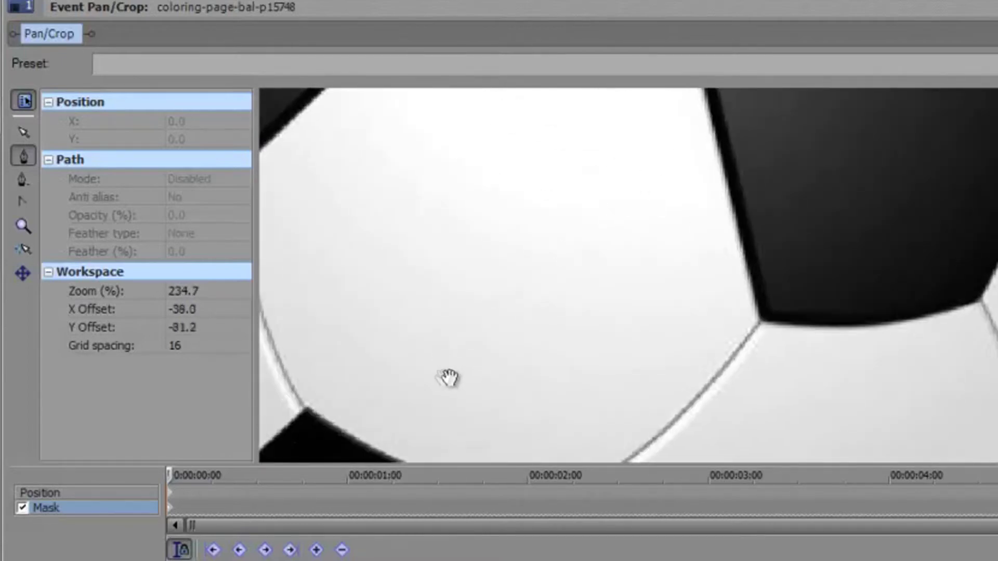
{"action": "left_click_drag", "start_coordinate": [448, 378], "coordinate": [557, 100]}
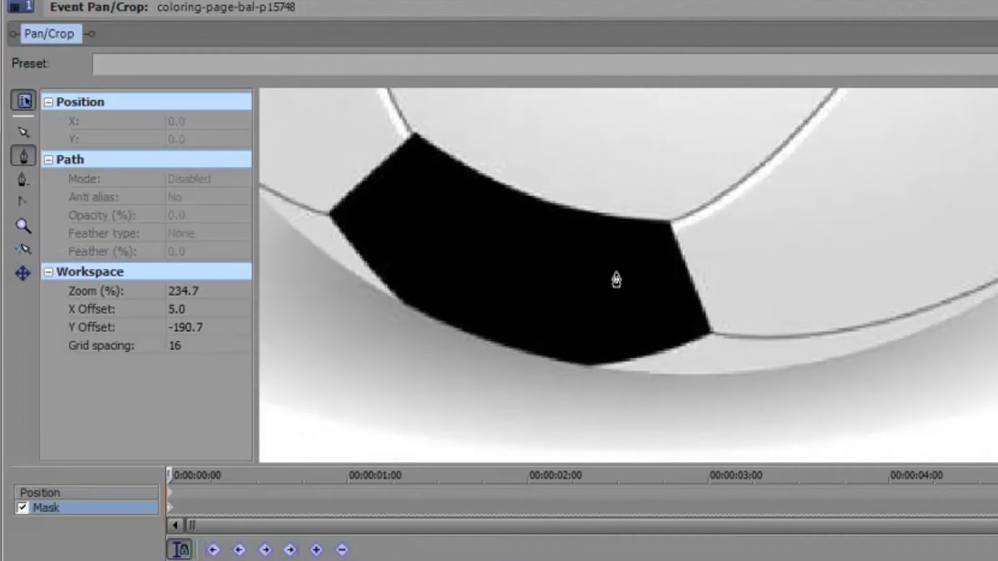
Step: Start the mask path at the ball's bottom and trace points up its lower-left edge
{"action": "left_click", "coordinate": [672, 377]}
{"action": "left_click", "coordinate": [585, 367]}
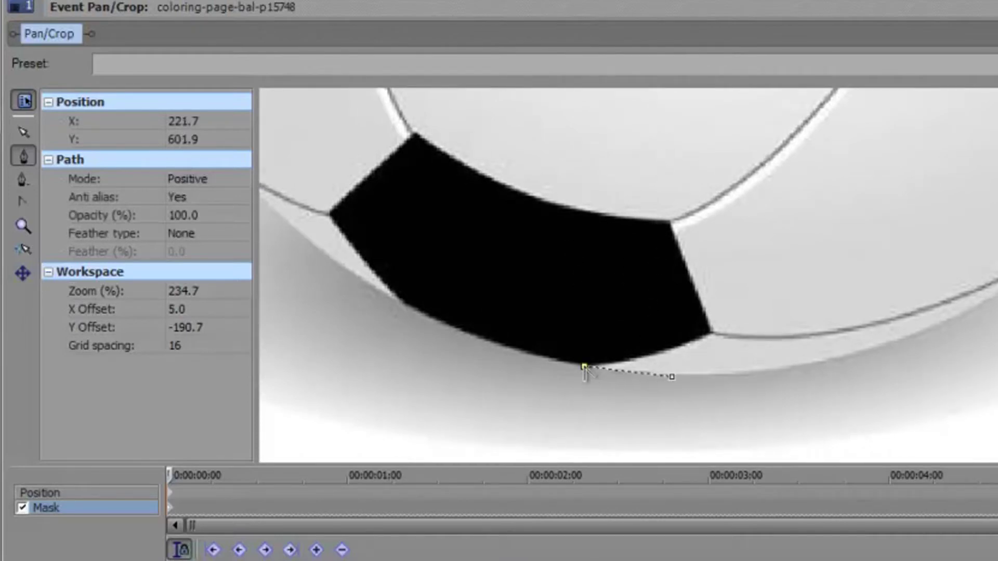
{"action": "left_click", "coordinate": [512, 350]}
{"action": "left_click", "coordinate": [431, 319]}
{"action": "left_click", "coordinate": [376, 290]}
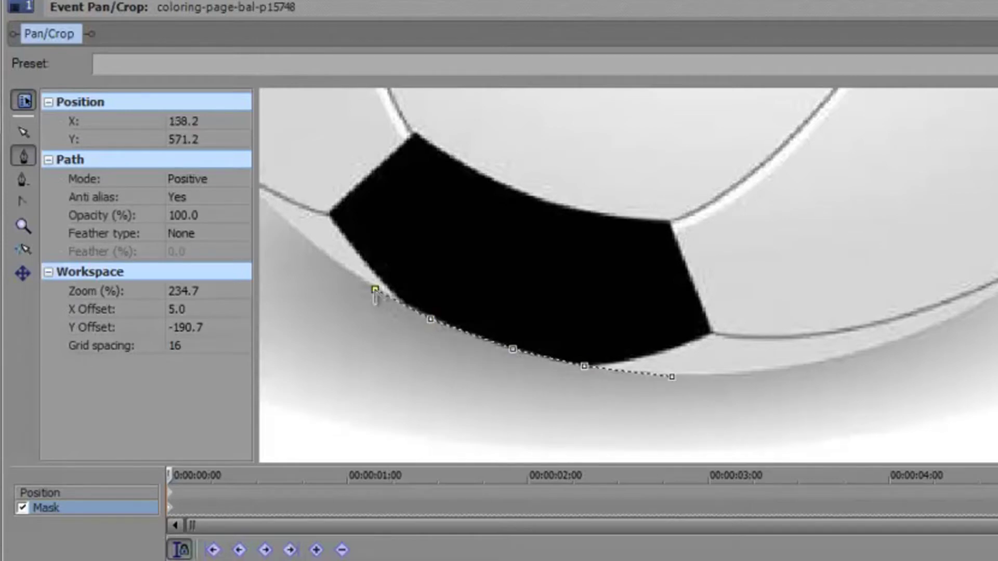
{"action": "left_click", "coordinate": [312, 245]}
{"action": "left_click", "coordinate": [261, 198]}
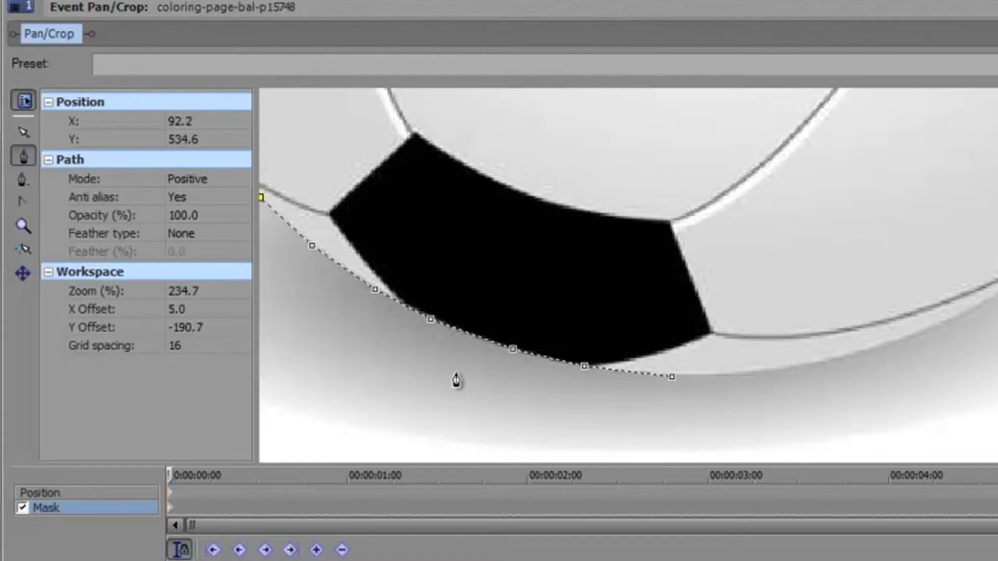
Step: Pan the view and continue the path with six more points up the ball's left edge
{"action": "key", "text": "Escape"}
{"action": "left_click_drag", "start_coordinate": [363, 149], "coordinate": [661, 294]}
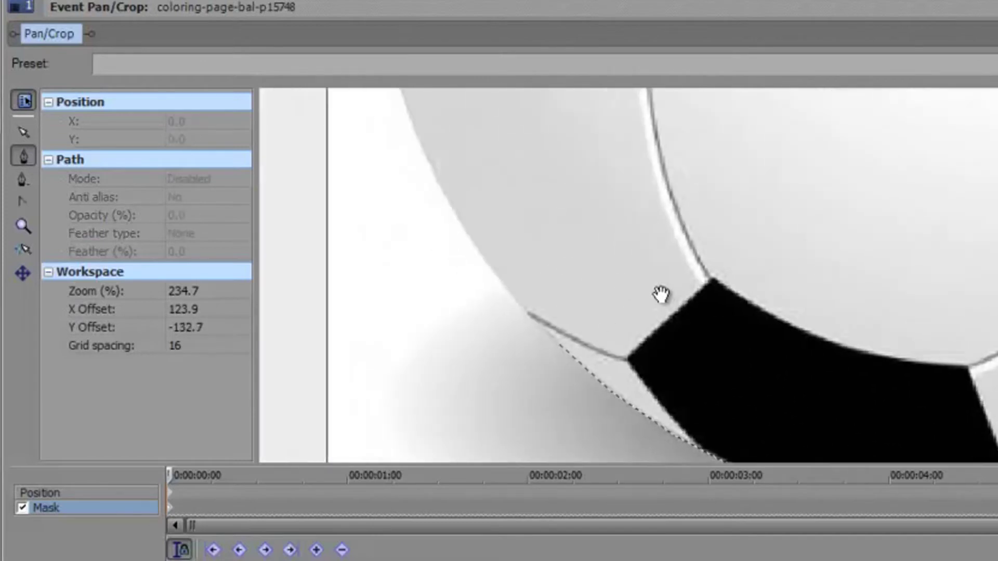
{"action": "left_click", "coordinate": [560, 343]}
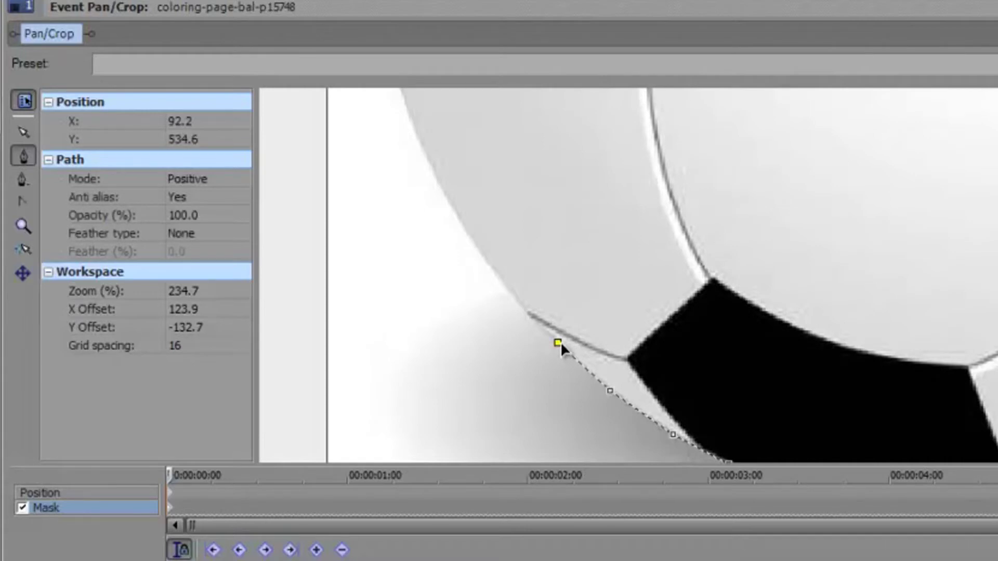
{"action": "left_click", "coordinate": [529, 314]}
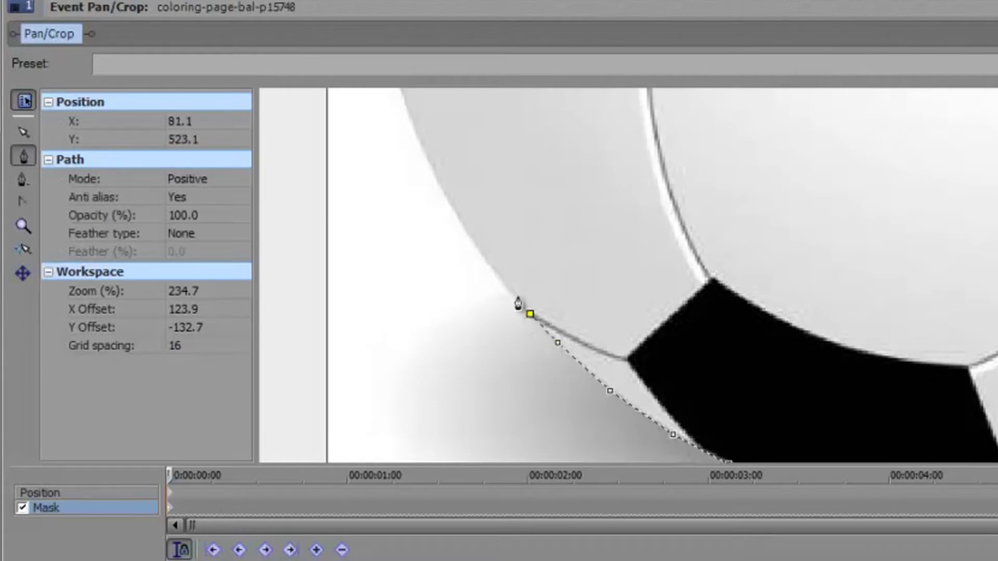
{"action": "left_click", "coordinate": [496, 276]}
{"action": "left_click", "coordinate": [459, 213]}
{"action": "left_click", "coordinate": [428, 161]}
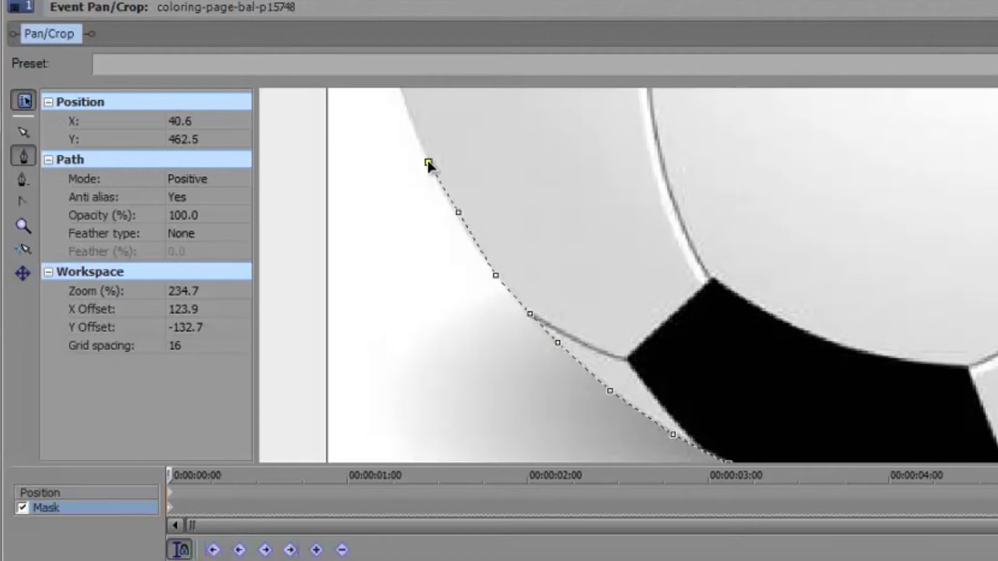
{"action": "left_click", "coordinate": [413, 119]}
{"action": "left_click", "coordinate": [404, 90]}
Step: Add three more mask points farther up the ball's left edge, undoing an accidental end-point move
{"action": "left_click_drag", "start_coordinate": [503, 139], "coordinate": [628, 383]}
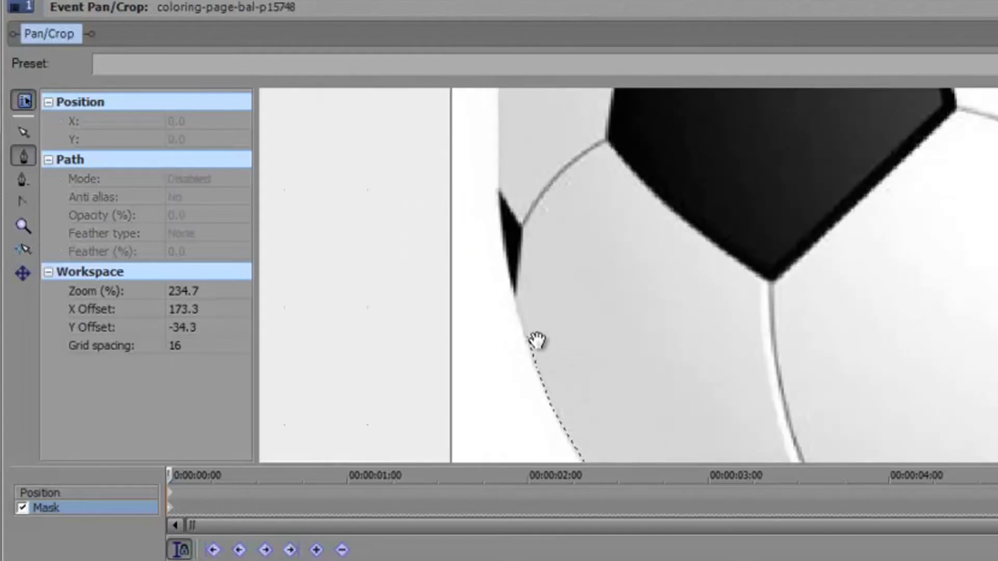
{"action": "left_click", "coordinate": [532, 337]}
{"action": "left_click_drag", "start_coordinate": [533, 341], "coordinate": [509, 275]}
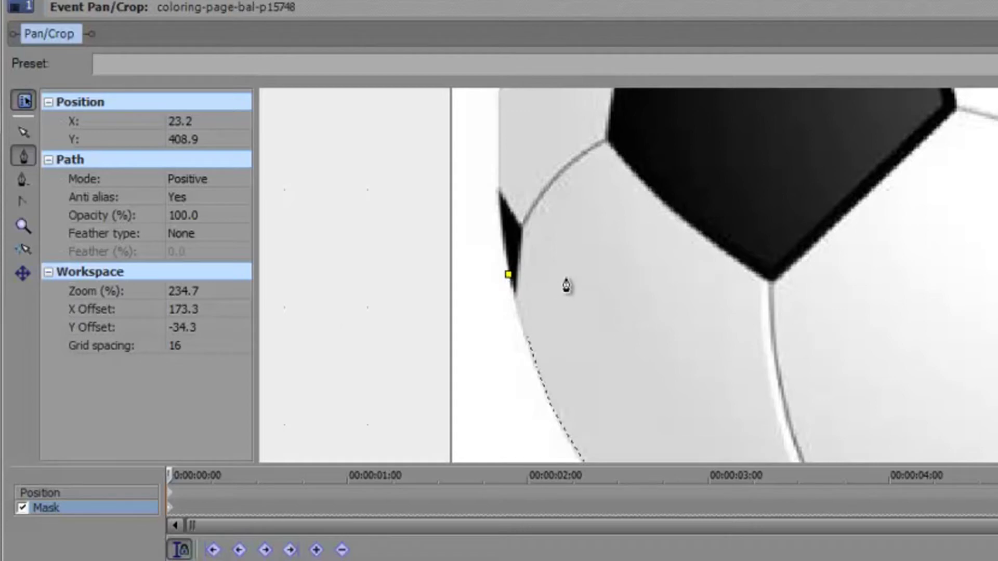
{"action": "key", "text": "Escape"}
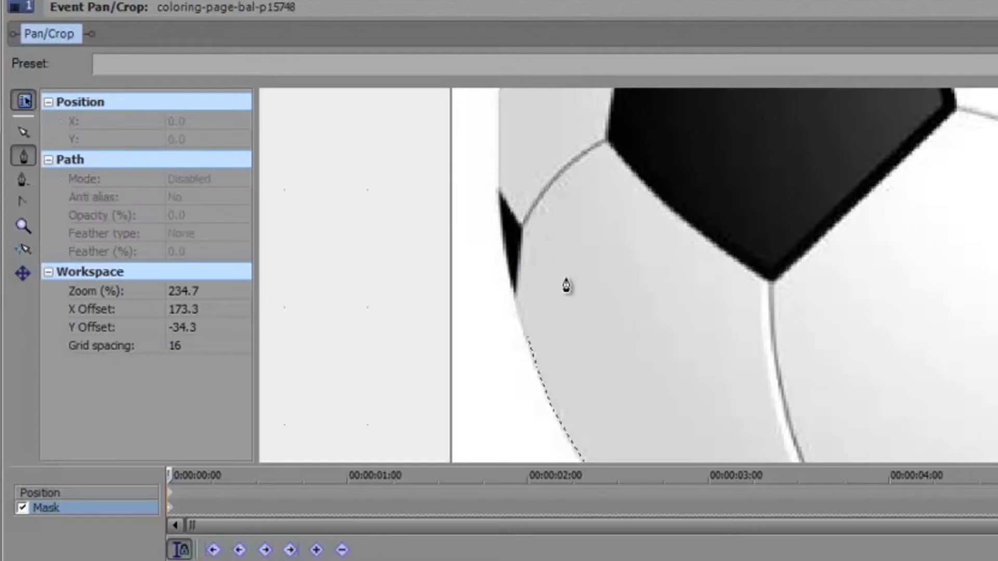
{"action": "left_click", "coordinate": [528, 336]}
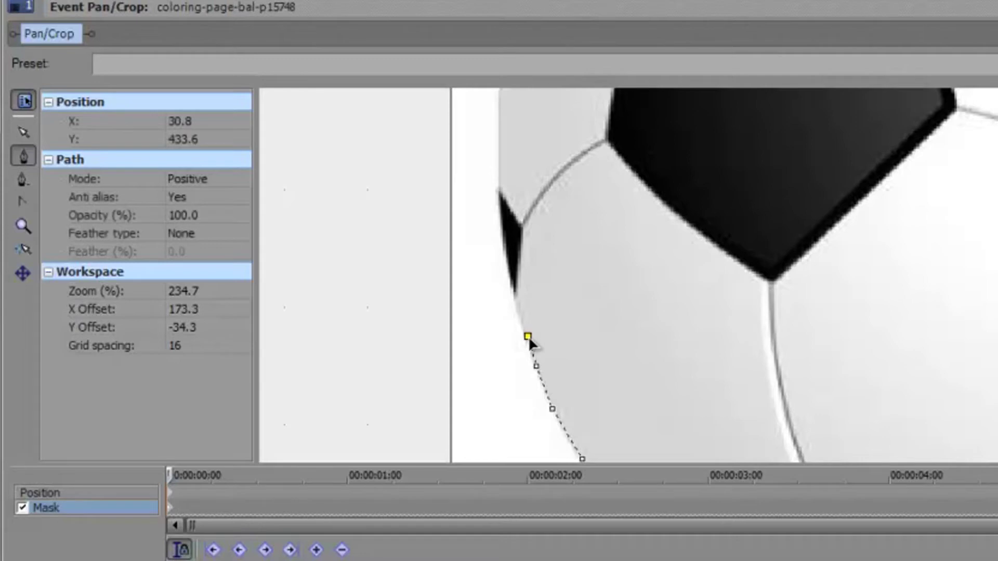
{"action": "left_click", "coordinate": [510, 273]}
{"action": "left_click", "coordinate": [497, 180]}
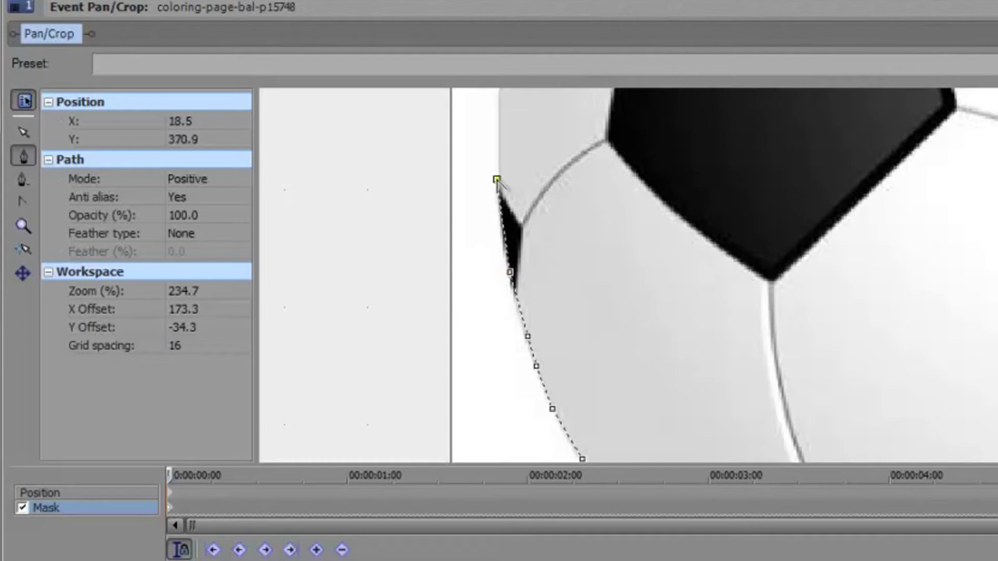
{"action": "left_click", "coordinate": [499, 100]}
Step: Continue the mask path up the ball's upper-left edge to its top
{"action": "left_click_drag", "start_coordinate": [556, 151], "coordinate": [503, 396]}
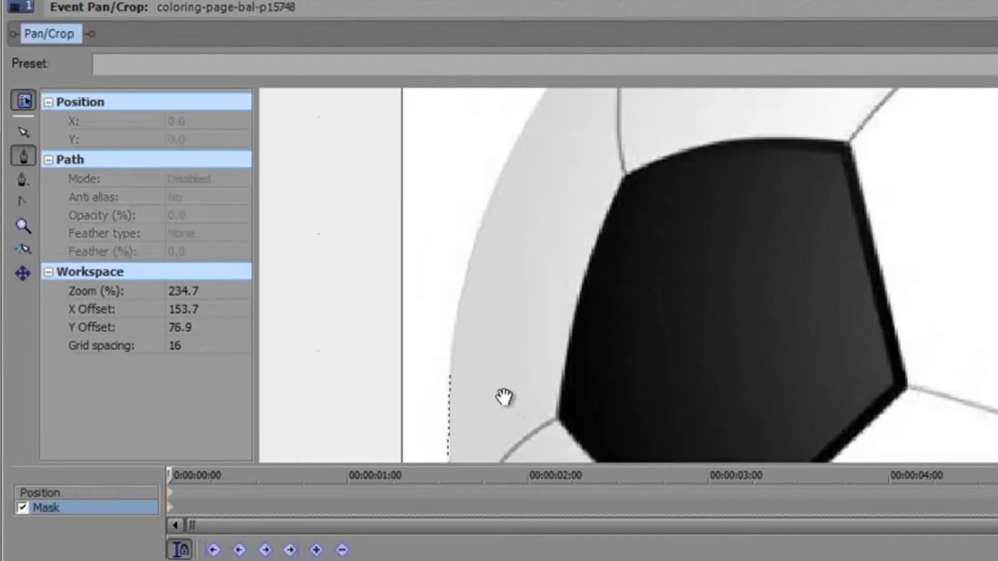
{"action": "left_click", "coordinate": [450, 373]}
{"action": "left_click", "coordinate": [456, 308]}
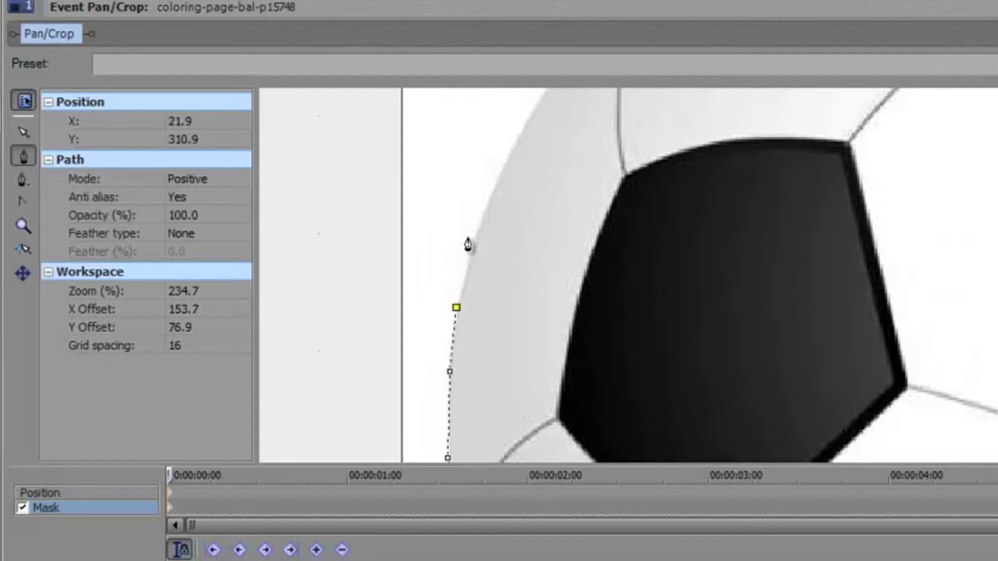
{"action": "left_click", "coordinate": [481, 223]}
{"action": "left_click", "coordinate": [514, 144]}
{"action": "left_click", "coordinate": [544, 92]}
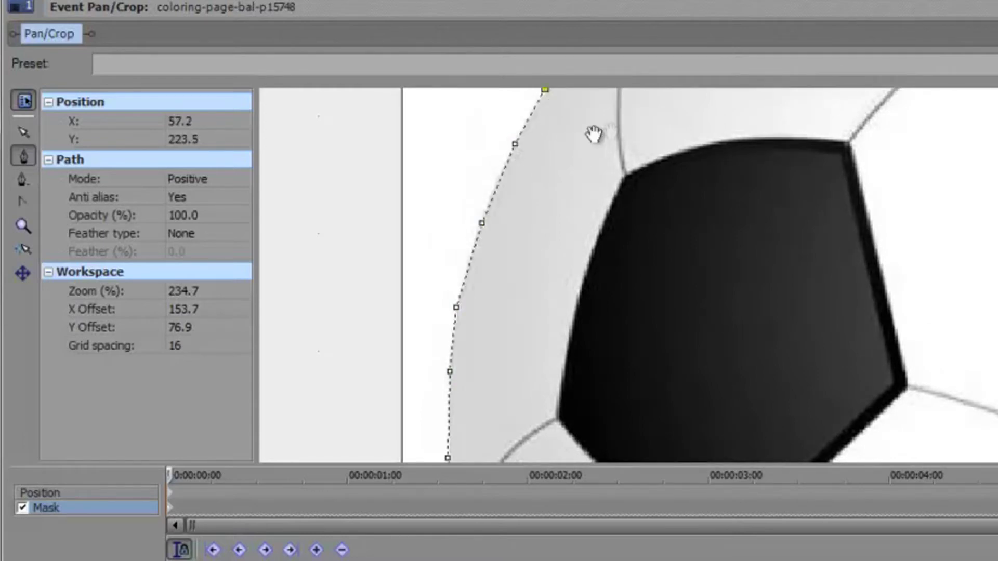
{"action": "left_click_drag", "start_coordinate": [595, 133], "coordinate": [401, 363]}
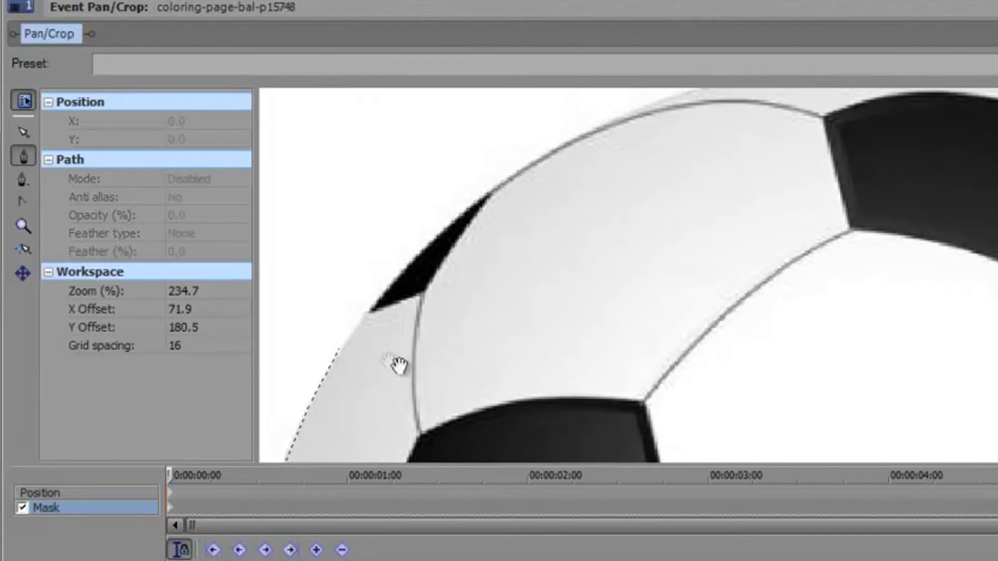
{"action": "left_click", "coordinate": [340, 347]}
{"action": "left_click", "coordinate": [406, 259]}
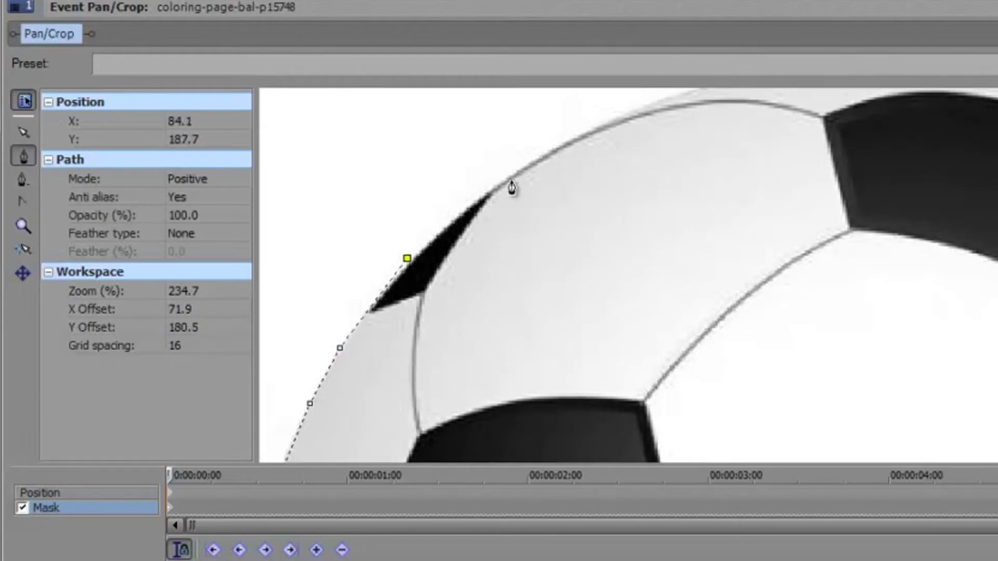
{"action": "left_click", "coordinate": [519, 169]}
{"action": "left_click", "coordinate": [621, 116]}
Step: Trace mask points across the top of the ball to its upper-right edge
{"action": "left_click_drag", "start_coordinate": [707, 172], "coordinate": [374, 295]}
{"action": "left_click", "coordinate": [332, 283]}
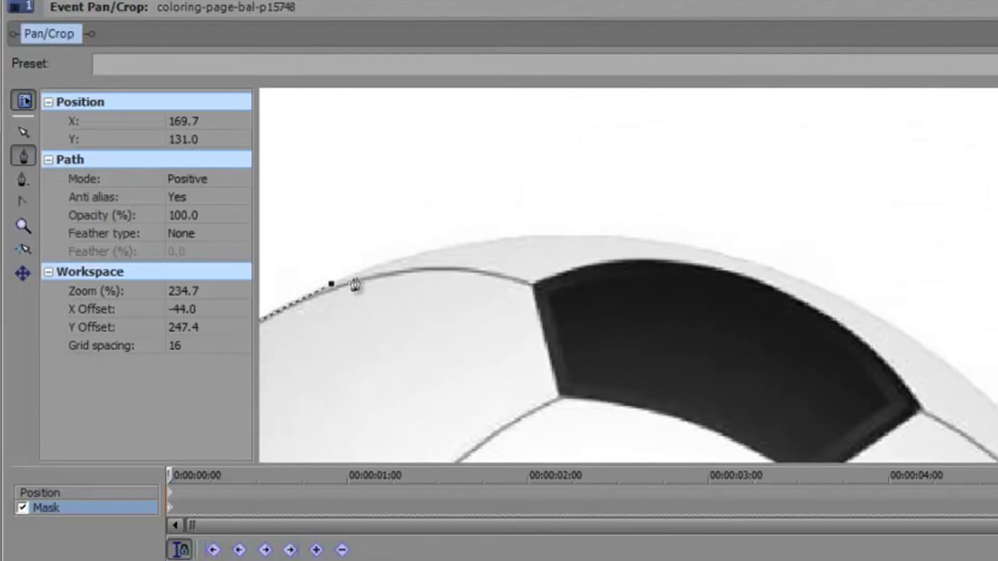
{"action": "left_click", "coordinate": [445, 245]}
{"action": "left_click", "coordinate": [557, 232]}
{"action": "left_click", "coordinate": [665, 241]}
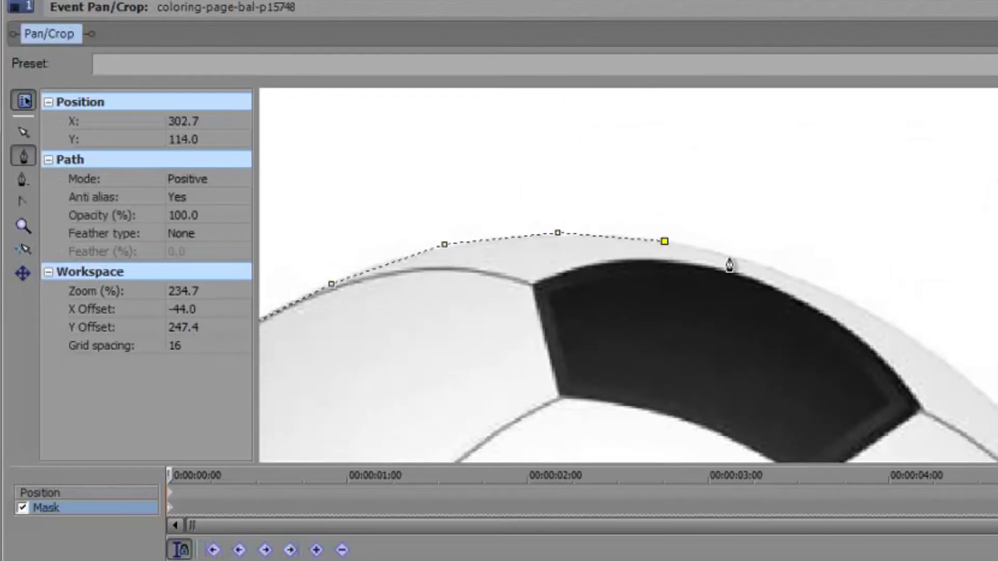
{"action": "left_click", "coordinate": [765, 264]}
{"action": "left_click", "coordinate": [843, 299]}
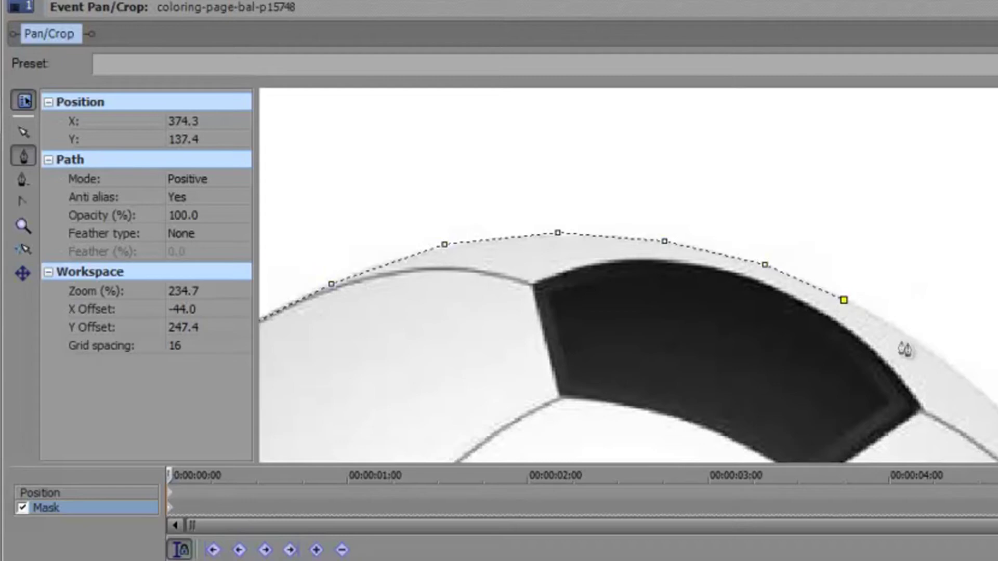
{"action": "left_click", "coordinate": [947, 363]}
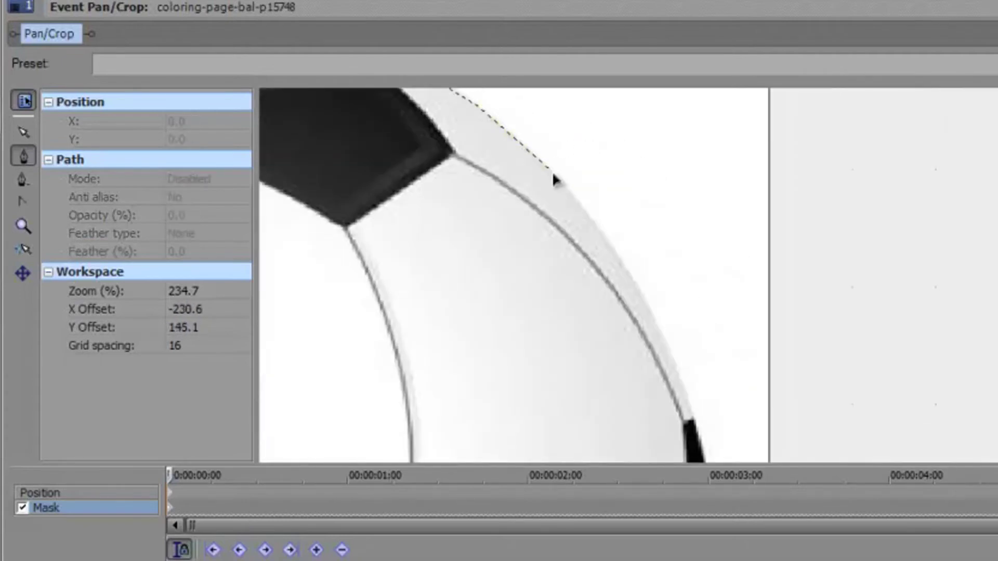
Step: Add mask points down the ball's upper-right and right edge
{"action": "left_click", "coordinate": [552, 171]}
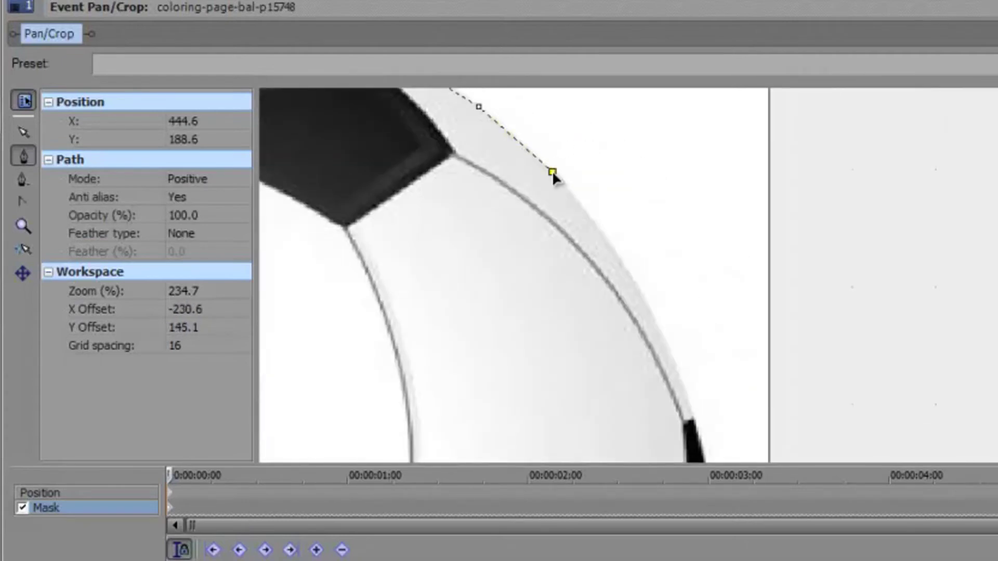
{"action": "left_click", "coordinate": [603, 233]}
{"action": "left_click", "coordinate": [642, 285]}
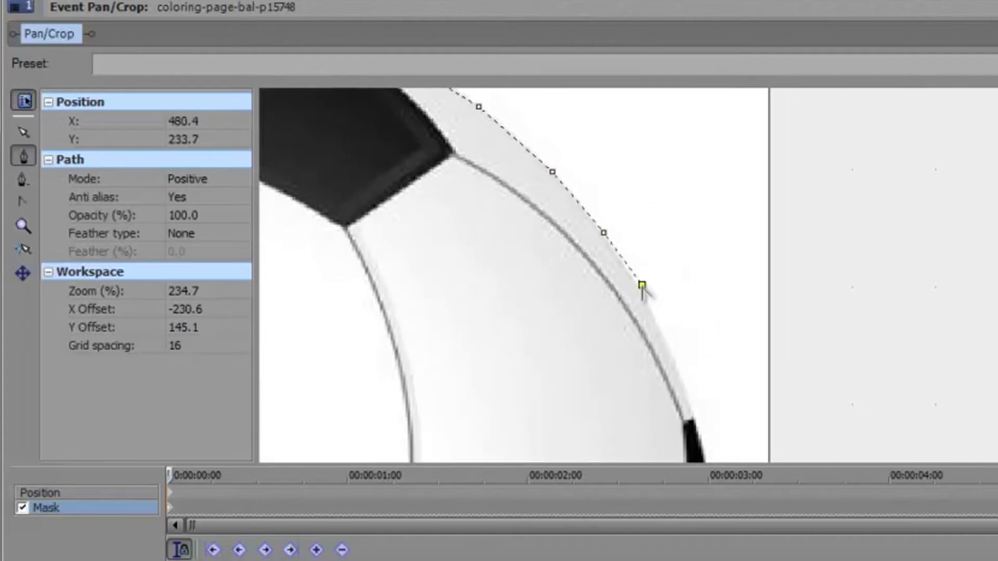
{"action": "left_click", "coordinate": [684, 388]}
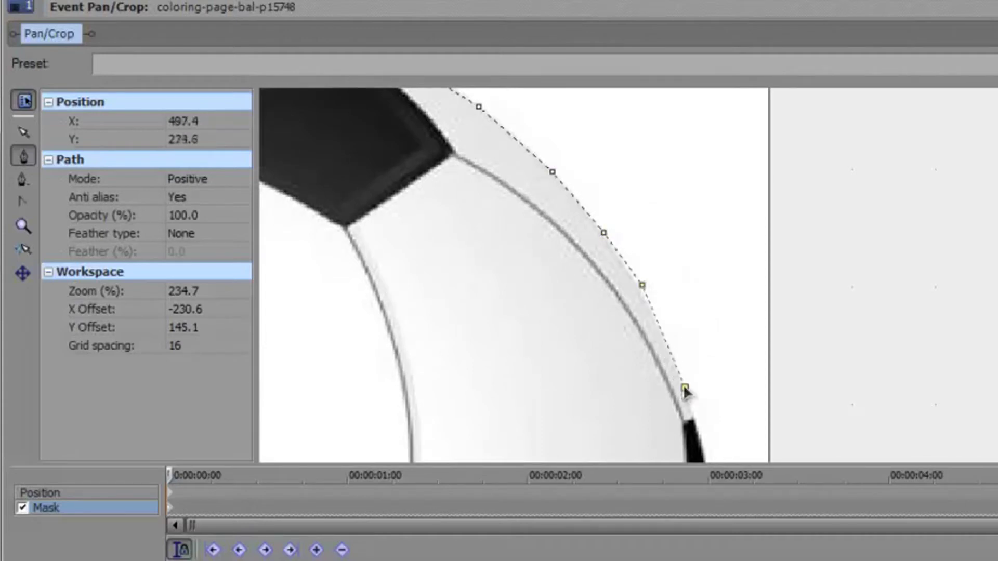
{"action": "left_click", "coordinate": [701, 457]}
{"action": "left_click_drag", "start_coordinate": [717, 452], "coordinate": [687, 127]}
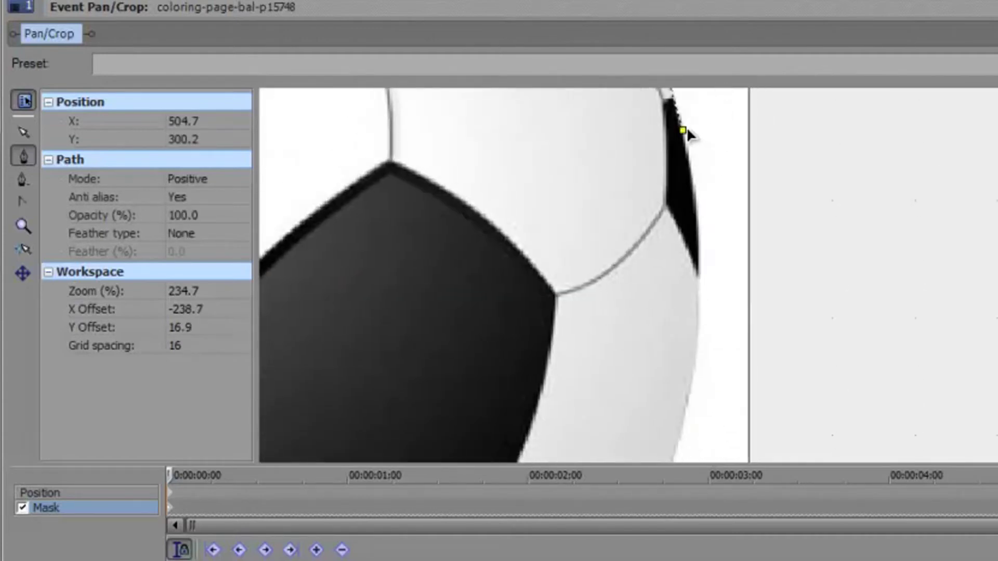
{"action": "left_click", "coordinate": [692, 178]}
{"action": "left_click", "coordinate": [700, 252]}
{"action": "left_click", "coordinate": [701, 334]}
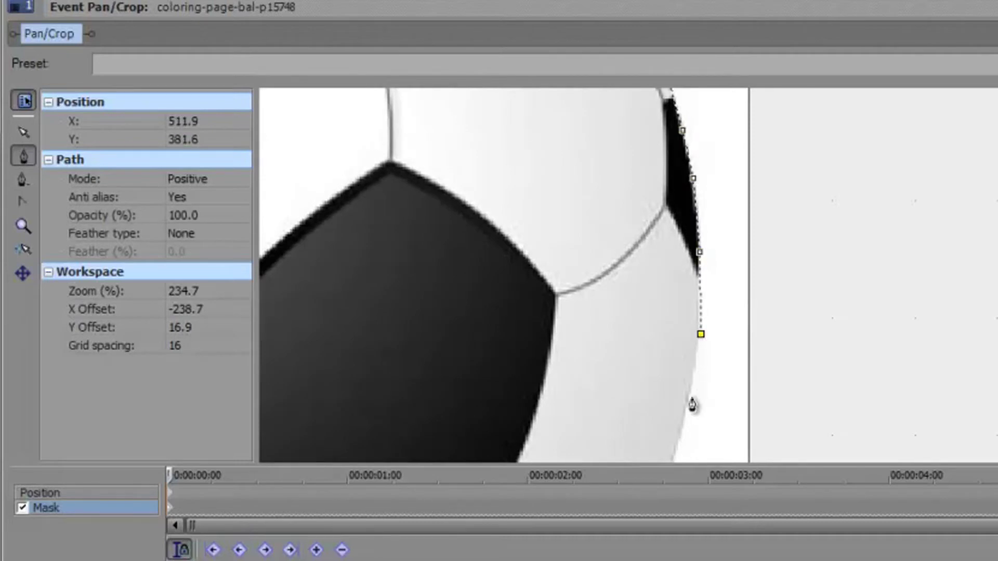
{"action": "left_click", "coordinate": [682, 415]}
Step: Add mask points along the ball's lower-right edge toward the lower-right black panel
{"action": "left_click_drag", "start_coordinate": [684, 430], "coordinate": [753, 148]}
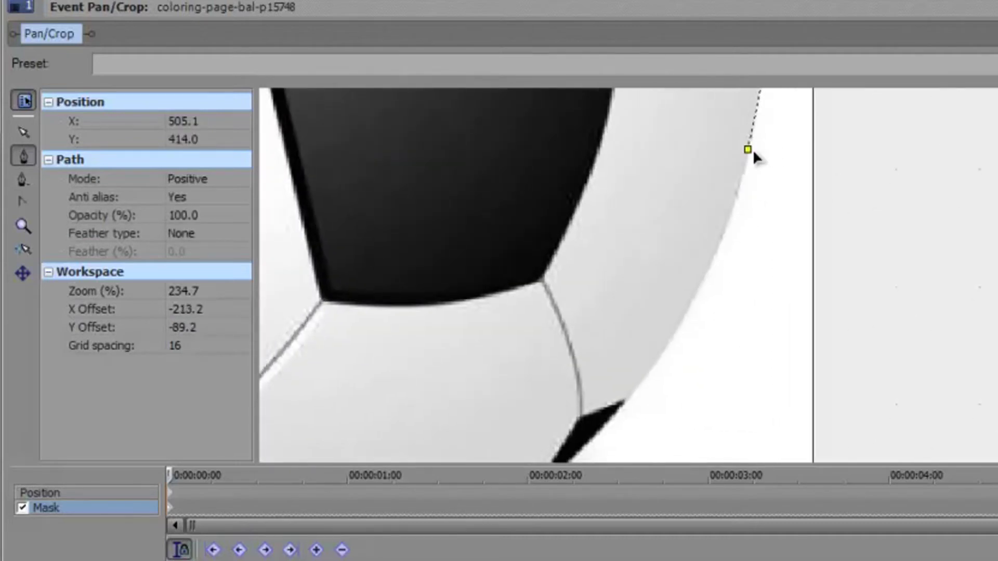
{"action": "left_click", "coordinate": [733, 220]}
{"action": "left_click", "coordinate": [705, 287]}
{"action": "left_click", "coordinate": [667, 350]}
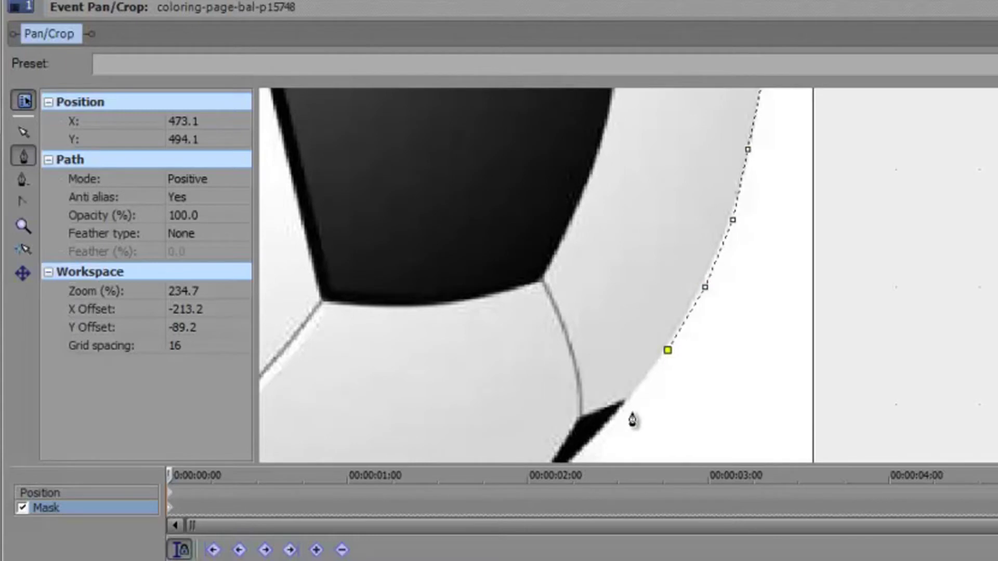
{"action": "left_click", "coordinate": [632, 419]}
{"action": "left_click", "coordinate": [597, 430]}
{"action": "left_click_drag", "start_coordinate": [681, 444], "coordinate": [841, 244]}
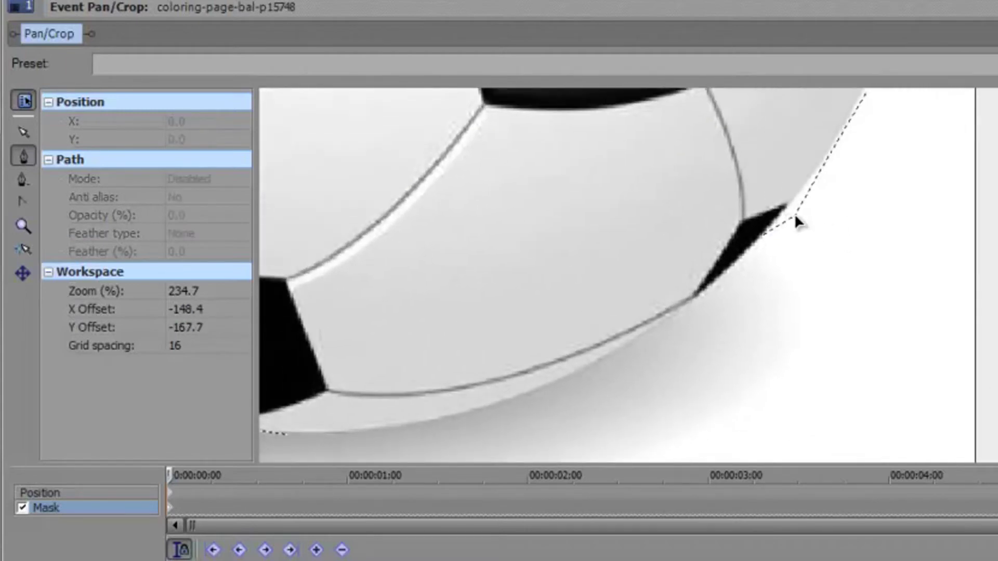
Step: Nudge the last point onto the edge and add points along the ball's lower-right and bottom edge
{"action": "left_click_drag", "start_coordinate": [797, 218], "coordinate": [791, 207]}
{"action": "left_click", "coordinate": [793, 215]}
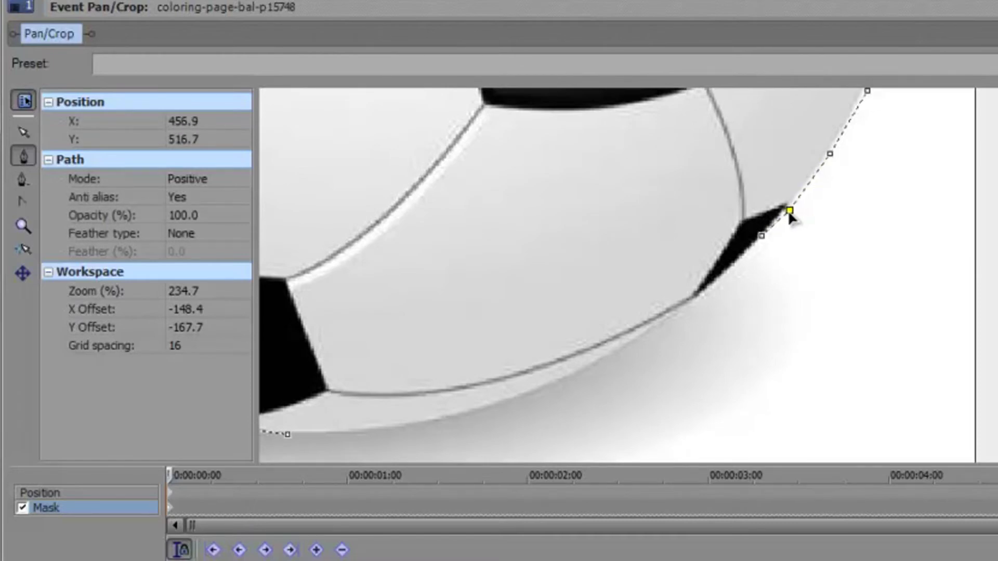
{"action": "left_click", "coordinate": [762, 236]}
{"action": "left_click", "coordinate": [728, 275]}
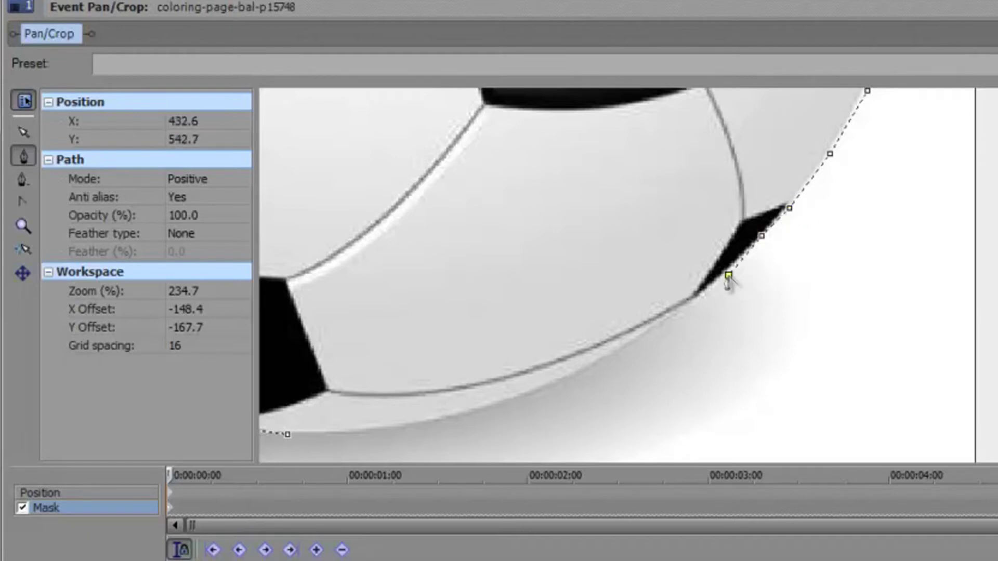
{"action": "left_click", "coordinate": [654, 325]}
{"action": "left_click", "coordinate": [584, 366]}
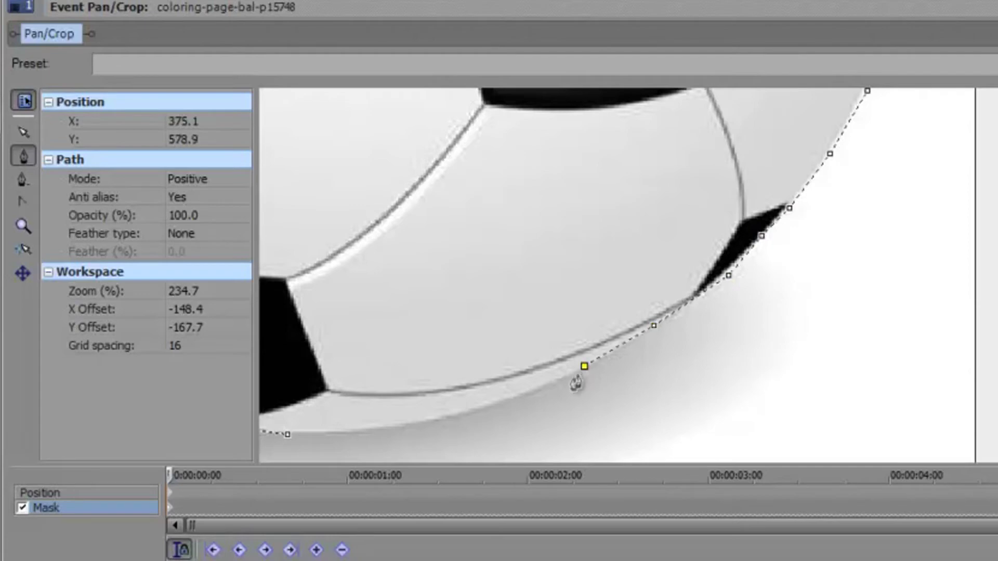
{"action": "left_click", "coordinate": [517, 396]}
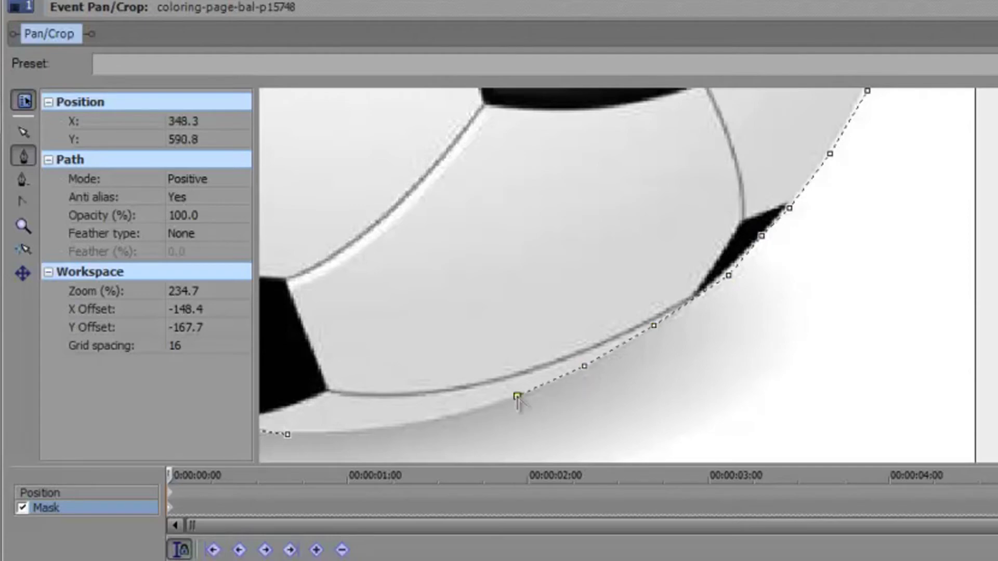
{"action": "left_click", "coordinate": [443, 417]}
{"action": "left_click", "coordinate": [369, 434]}
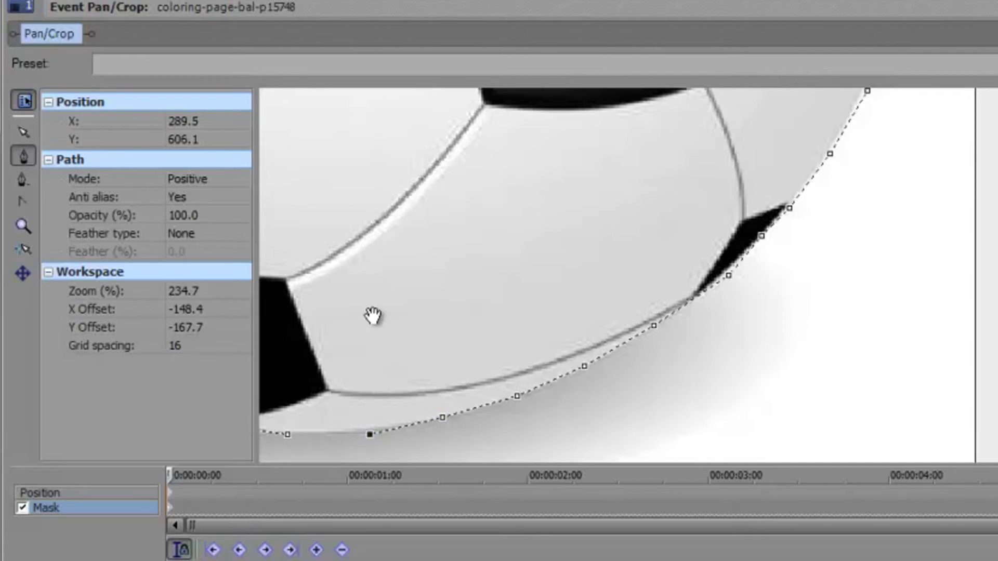
Step: Close the mask at its first anchor, deselect, and move the Video Event FX window down to reveal the preview
{"action": "left_click_drag", "start_coordinate": [364, 314], "coordinate": [604, 283]}
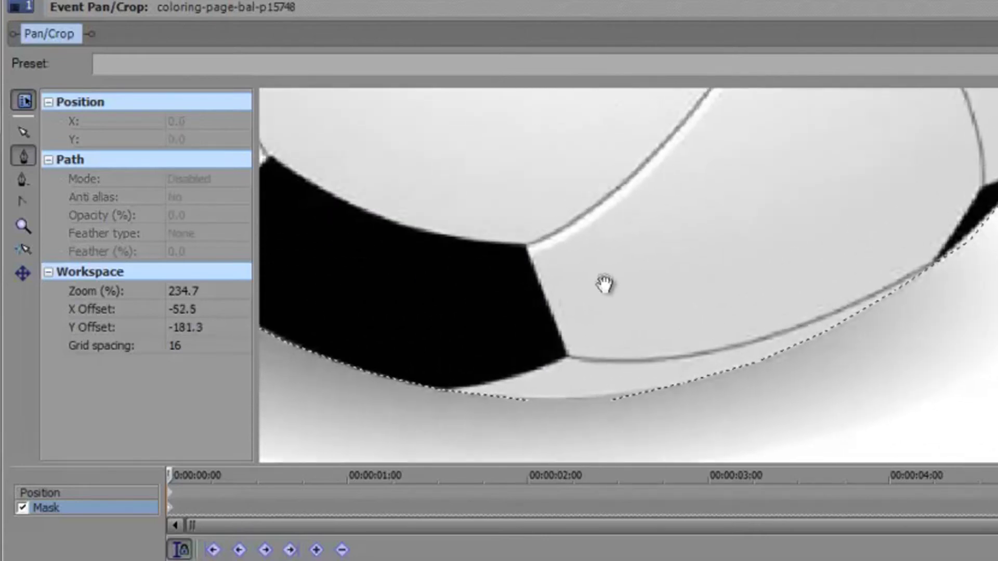
{"action": "left_click", "coordinate": [611, 400]}
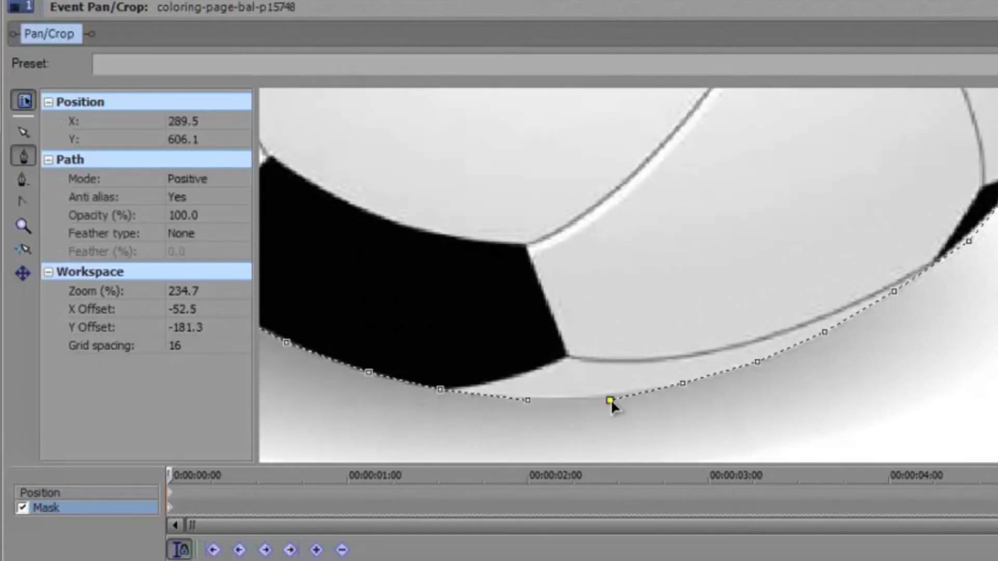
{"action": "left_click", "coordinate": [528, 401]}
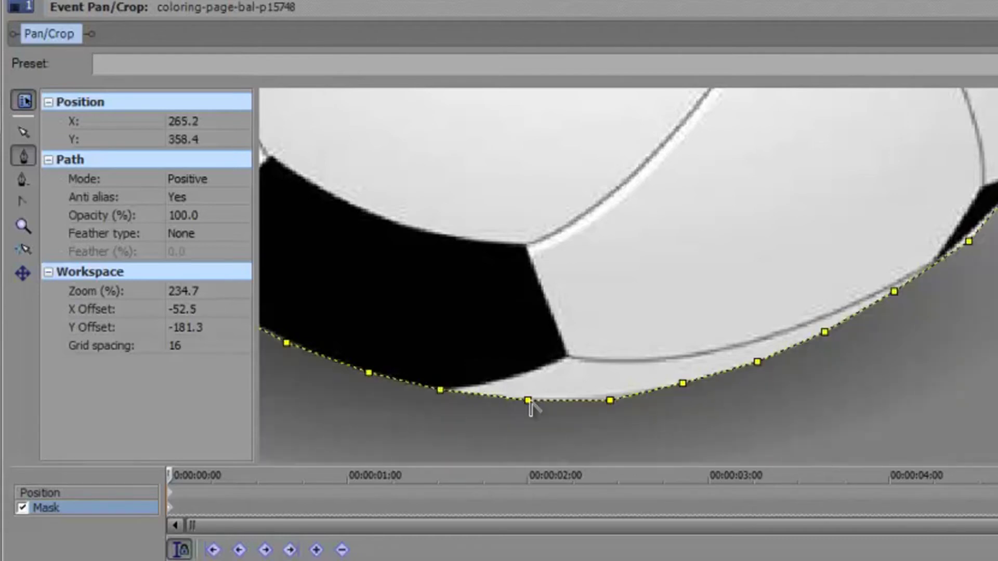
{"action": "left_click", "coordinate": [531, 367]}
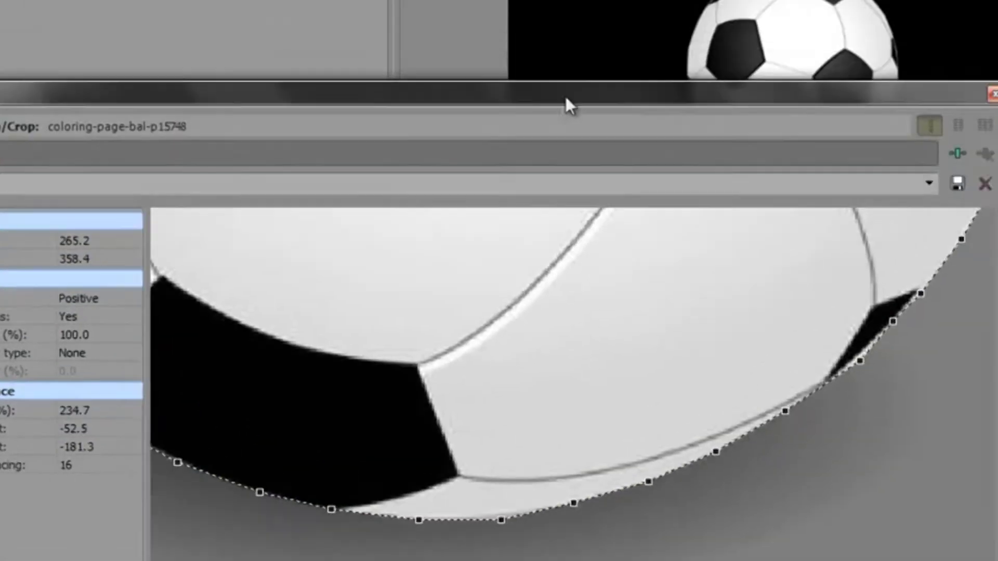
{"action": "left_click_drag", "start_coordinate": [565, 99], "coordinate": [530, 228]}
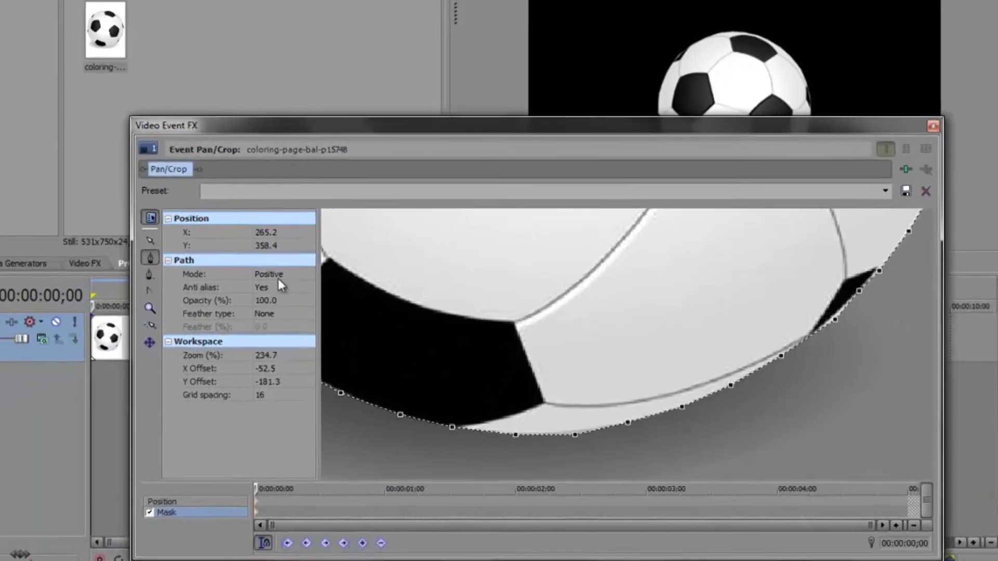
{"action": "left_click", "coordinate": [219, 287]}
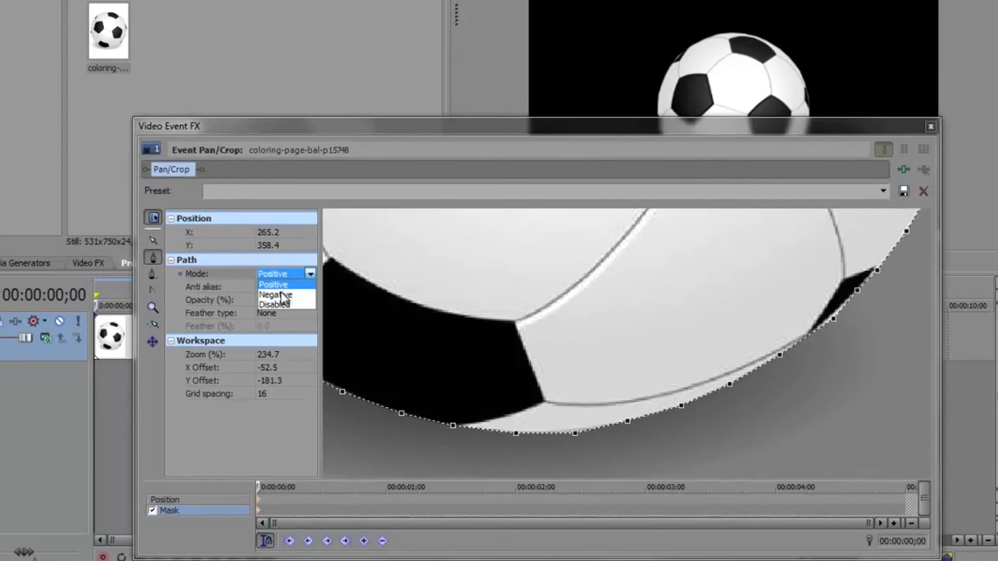
{"action": "left_click", "coordinate": [280, 294]}
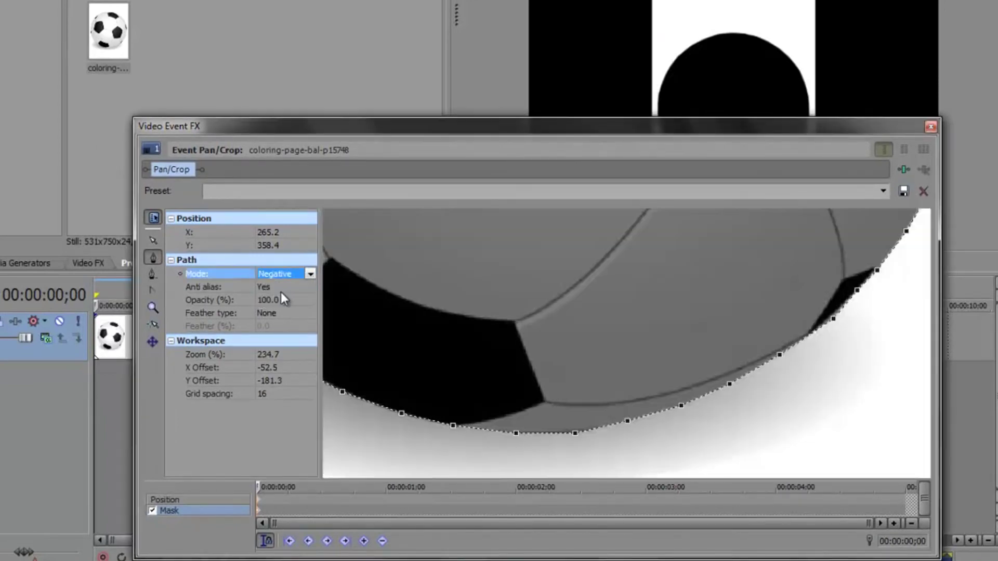
{"action": "left_click", "coordinate": [282, 272]}
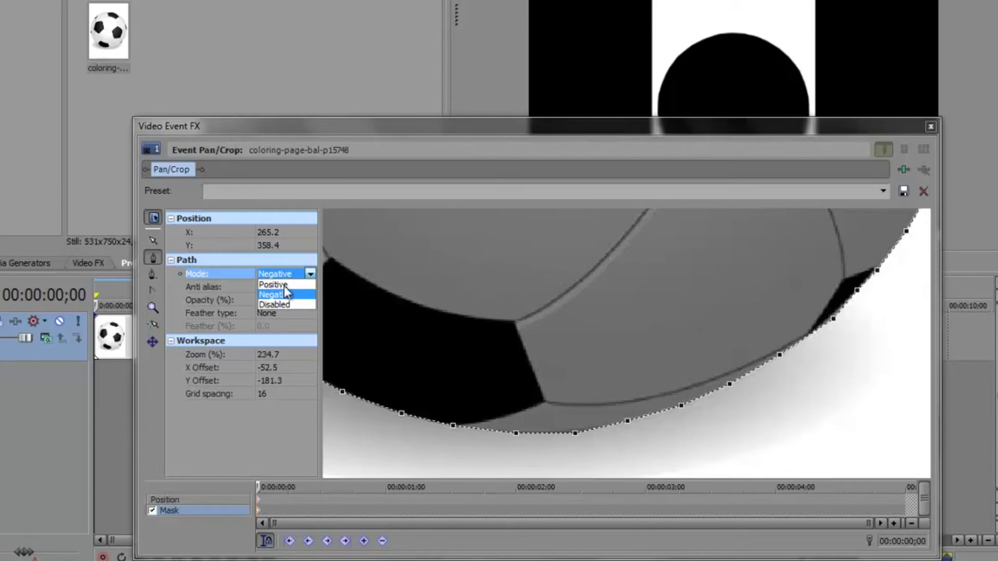
{"action": "left_click", "coordinate": [285, 287]}
{"action": "left_click", "coordinate": [290, 288]}
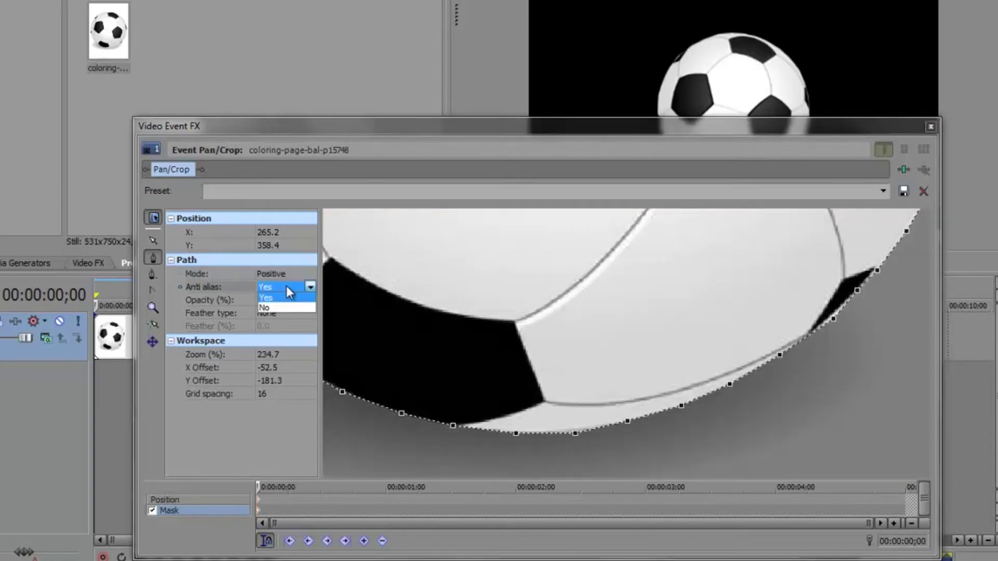
{"action": "left_click", "coordinate": [282, 307]}
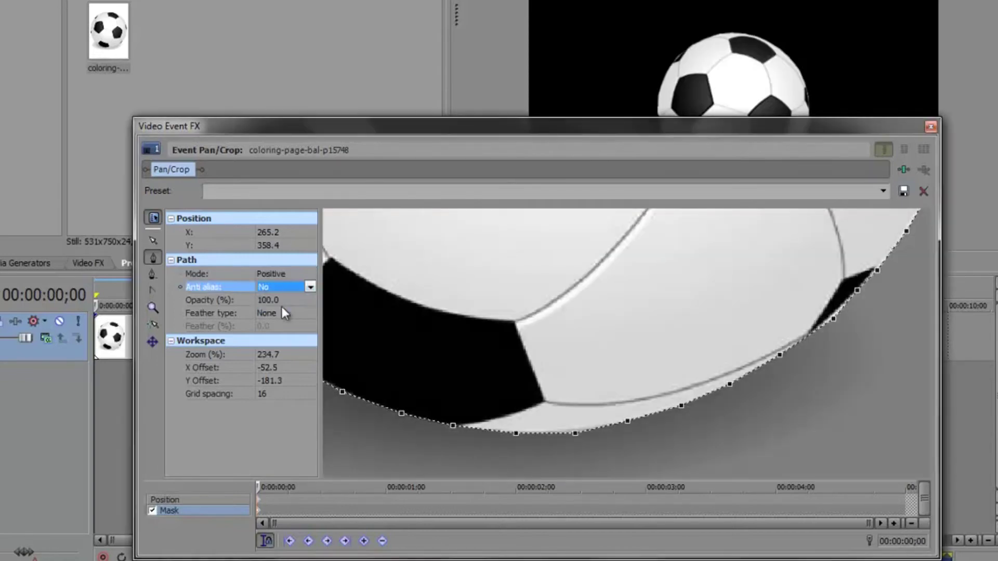
{"action": "left_click", "coordinate": [277, 292]}
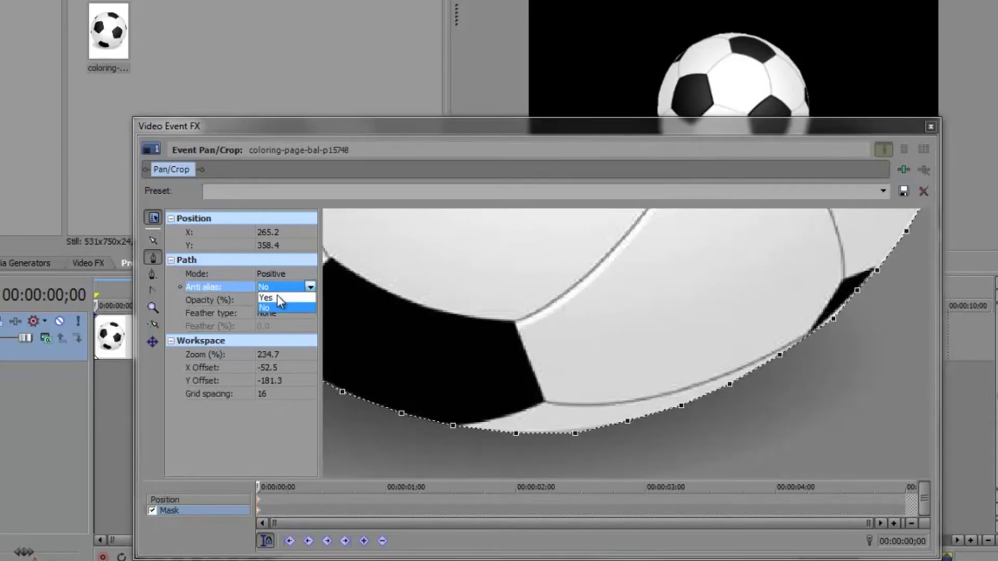
{"action": "left_click", "coordinate": [277, 296]}
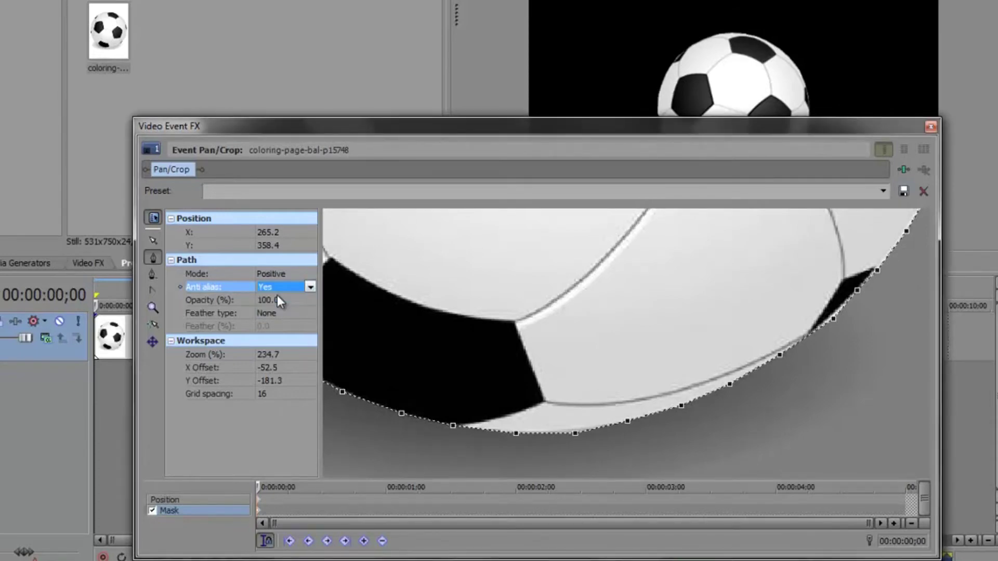
{"action": "left_click", "coordinate": [282, 285]}
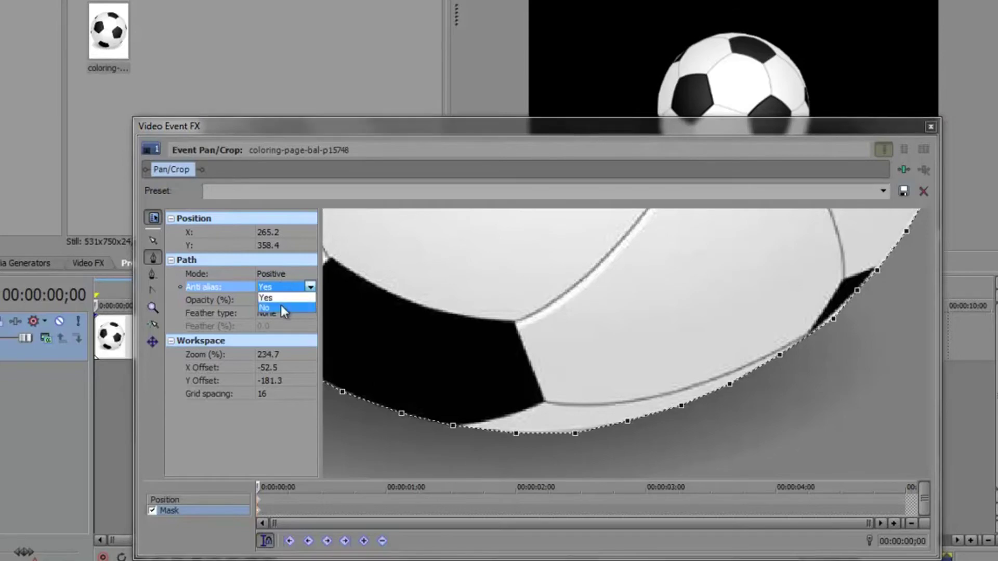
{"action": "left_click", "coordinate": [282, 305]}
{"action": "left_click", "coordinate": [281, 290]}
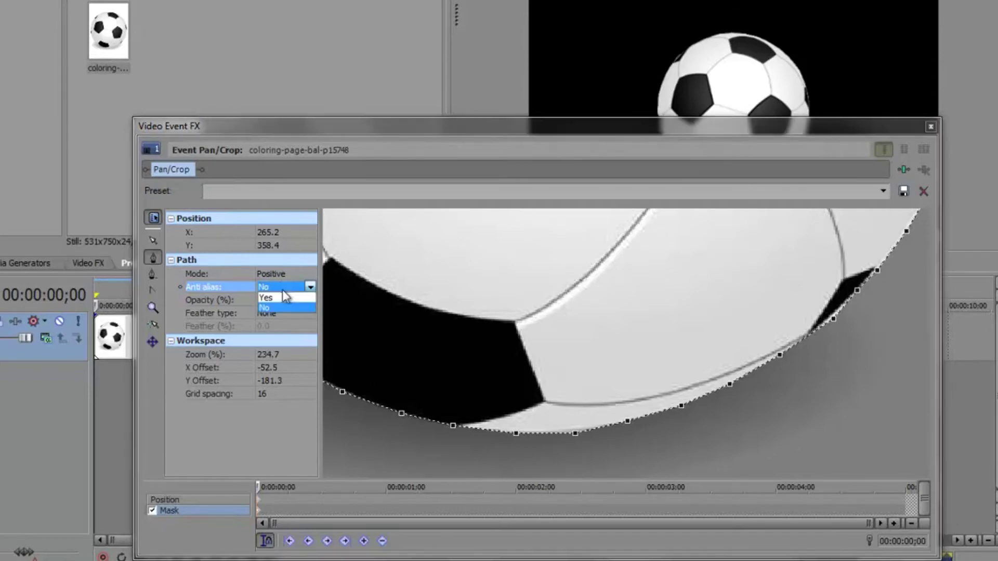
{"action": "left_click", "coordinate": [280, 294]}
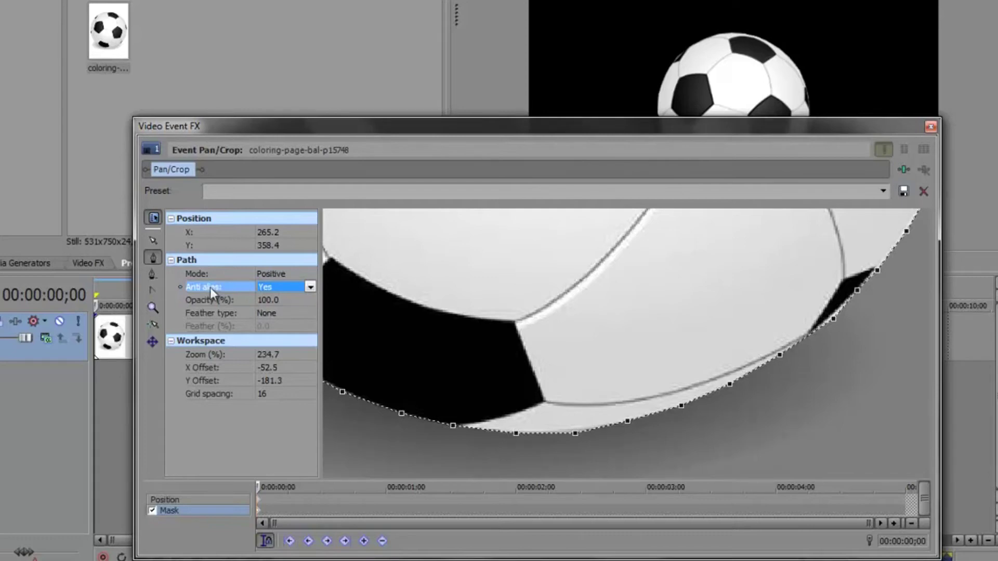
{"action": "left_click", "coordinate": [276, 294]}
Step: Switch the mask to Negative mode, testing opacity values of 0 and 68.2
{"action": "left_click", "coordinate": [310, 300]}
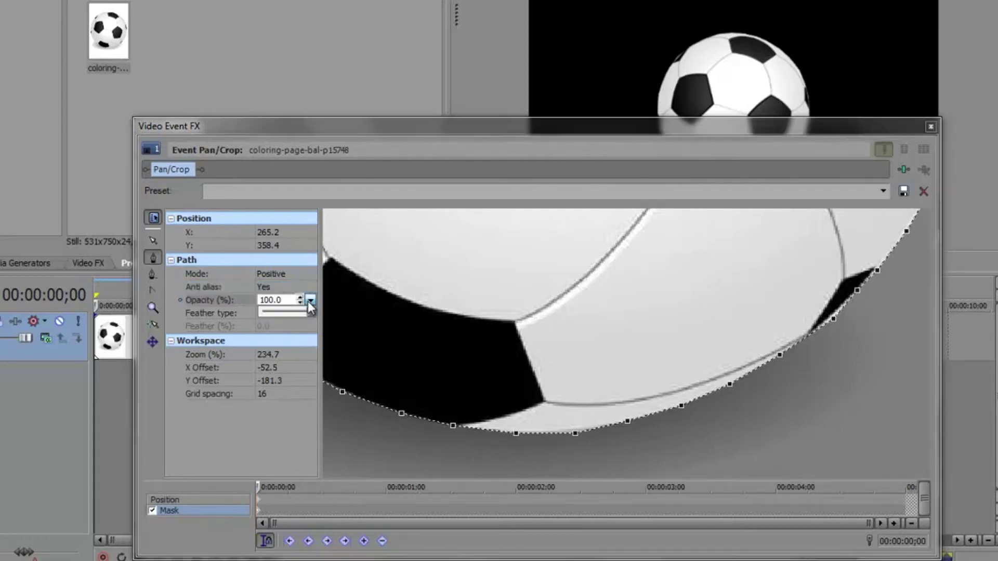
{"action": "mouse_move", "coordinate": [311, 312]}
{"action": "left_mouse_down"}
{"action": "mouse_move", "coordinate": [237, 314]}
{"action": "mouse_move", "coordinate": [317, 306]}
{"action": "left_mouse_up"}
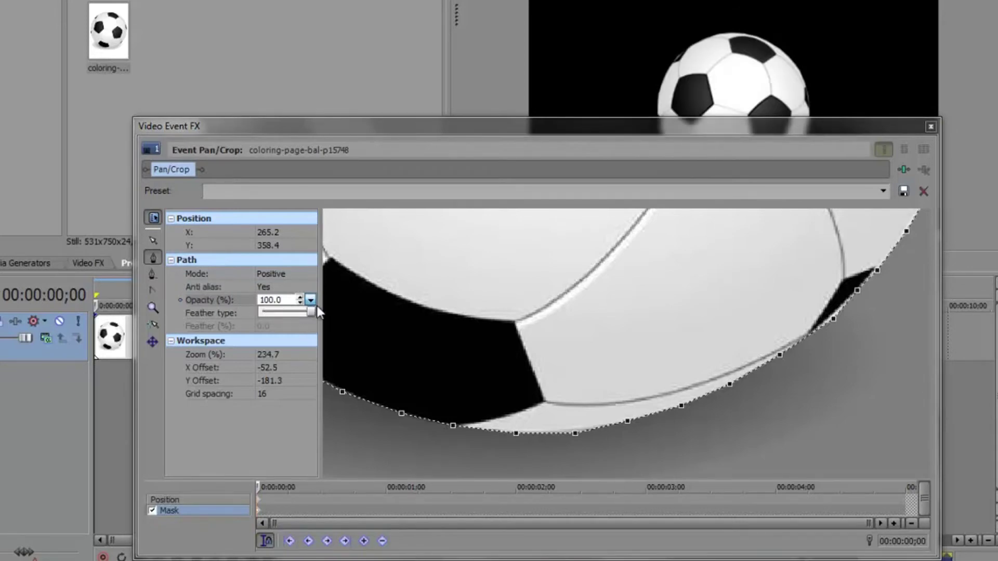
{"action": "left_click", "coordinate": [282, 273]}
{"action": "left_click", "coordinate": [280, 295]}
{"action": "left_click", "coordinate": [291, 300]}
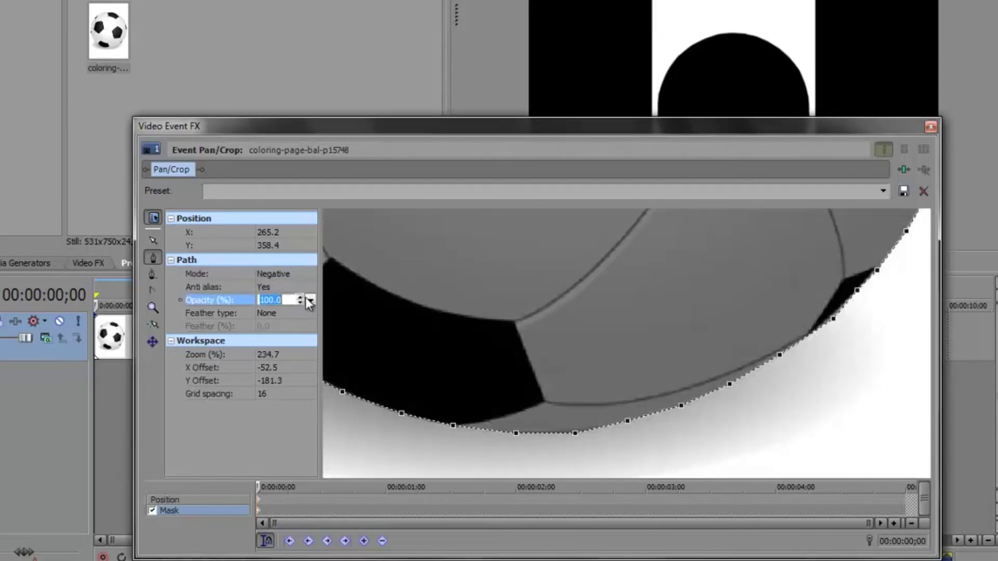
{"action": "left_click", "coordinate": [310, 300]}
{"action": "mouse_move", "coordinate": [311, 312]}
{"action": "left_mouse_down"}
{"action": "mouse_move", "coordinate": [280, 315]}
{"action": "mouse_move", "coordinate": [314, 312]}
{"action": "left_mouse_up"}
{"action": "left_click", "coordinate": [310, 301]}
Step: Return the mask to Positive mode and try the In and Out feather types
{"action": "left_click", "coordinate": [275, 275]}
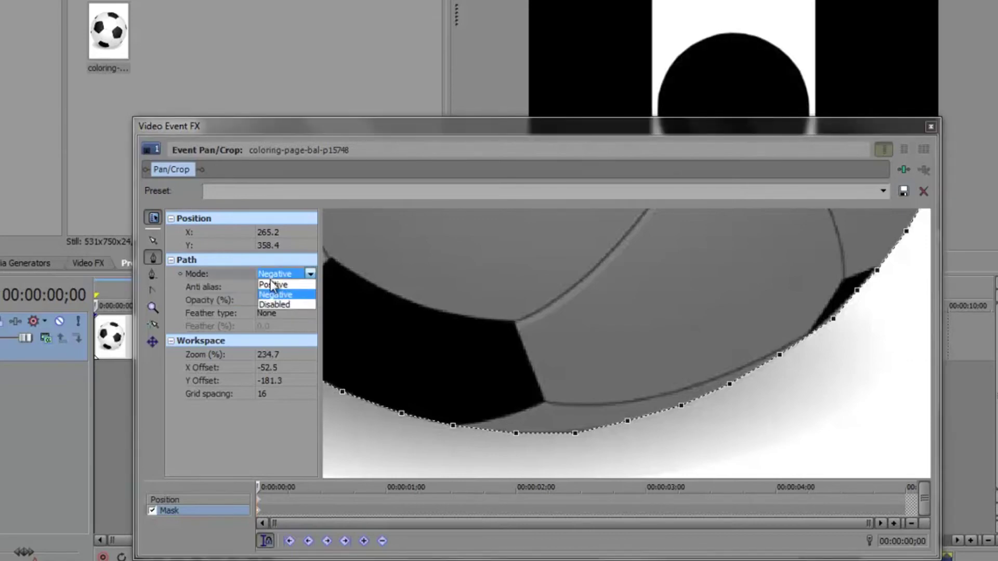
{"action": "left_click", "coordinate": [270, 285]}
{"action": "left_click", "coordinate": [276, 313]}
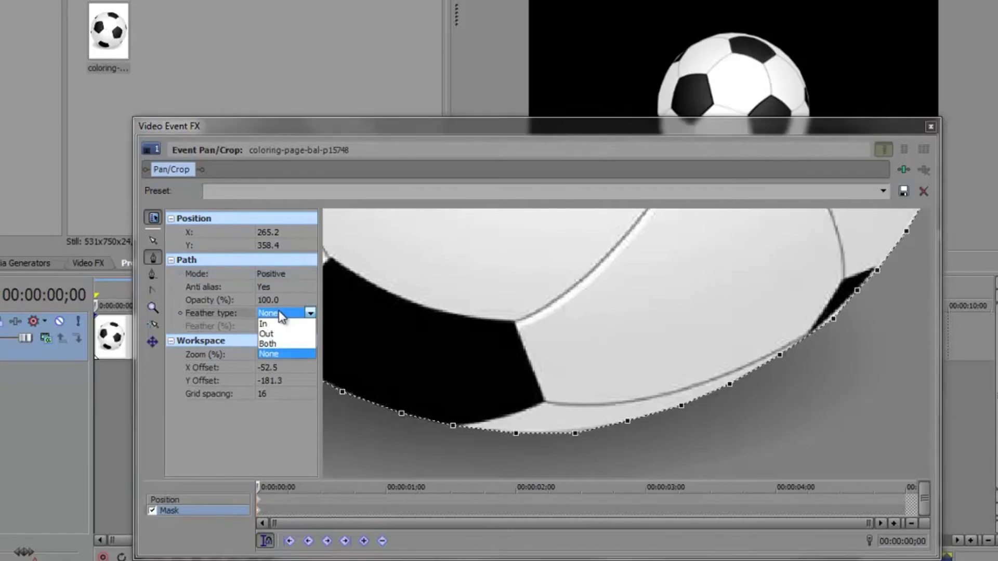
{"action": "left_click", "coordinate": [276, 326]}
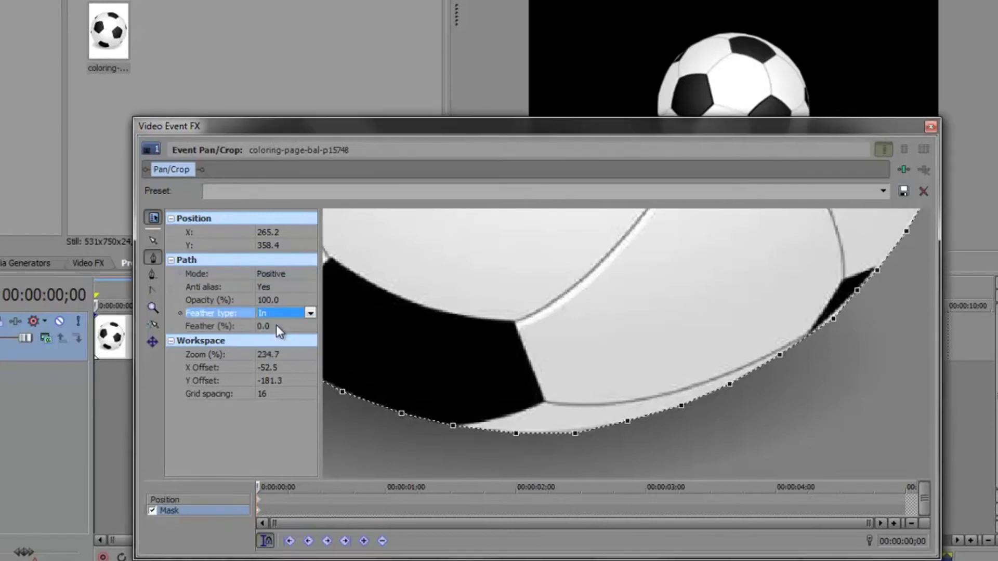
{"action": "left_click", "coordinate": [275, 314]}
{"action": "left_click", "coordinate": [276, 336]}
Step: Cycle feather type through Both, None and In, test the Feather (%) amount, ending on Out
{"action": "left_click", "coordinate": [280, 312]}
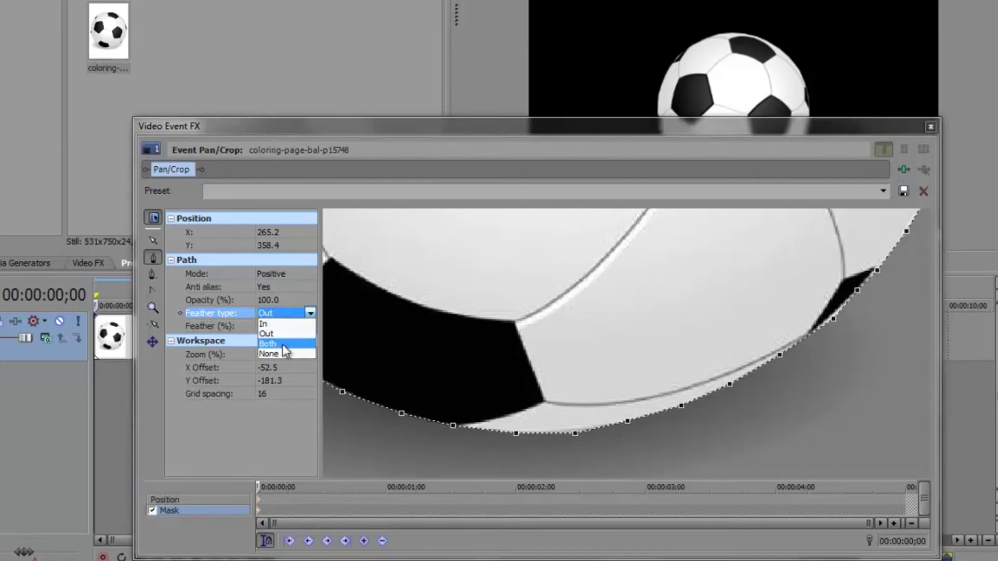
{"action": "left_click", "coordinate": [282, 344]}
{"action": "left_click", "coordinate": [286, 314]}
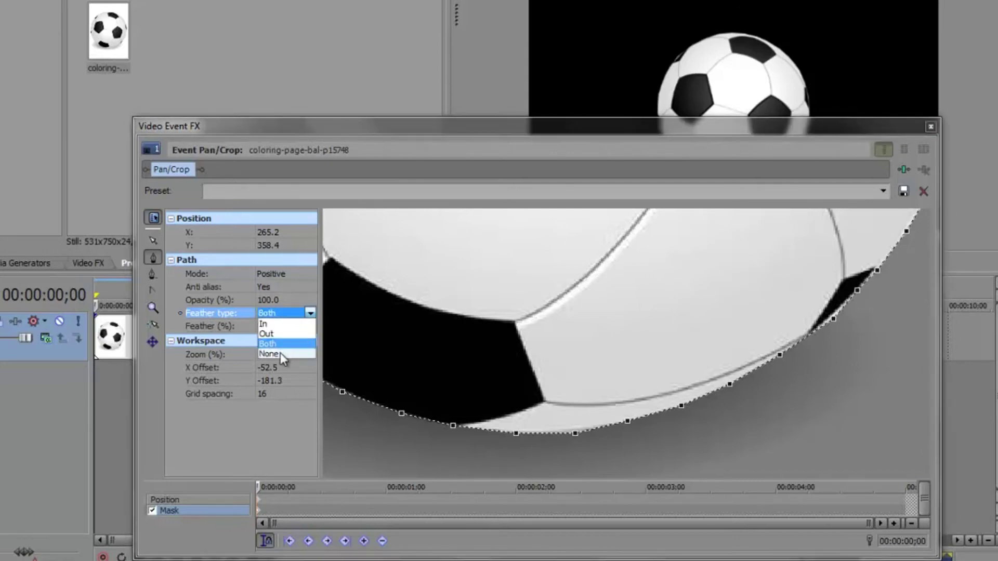
{"action": "left_click", "coordinate": [279, 354]}
{"action": "left_click", "coordinate": [276, 315]}
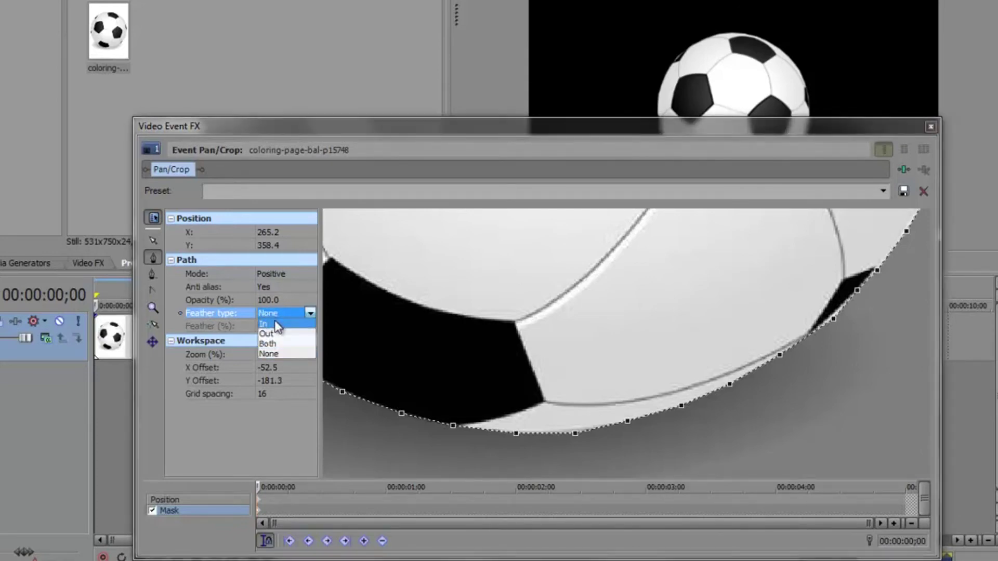
{"action": "left_click", "coordinate": [276, 324]}
{"action": "left_click", "coordinate": [311, 326]}
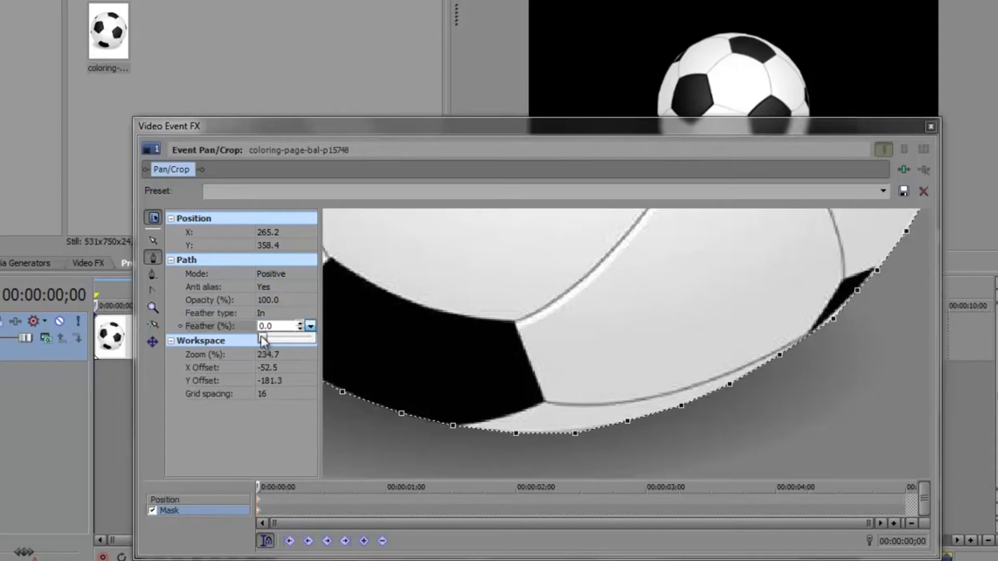
{"action": "mouse_move", "coordinate": [264, 341]}
{"action": "left_mouse_down"}
{"action": "mouse_move", "coordinate": [279, 341]}
{"action": "mouse_move", "coordinate": [267, 342]}
{"action": "left_mouse_up"}
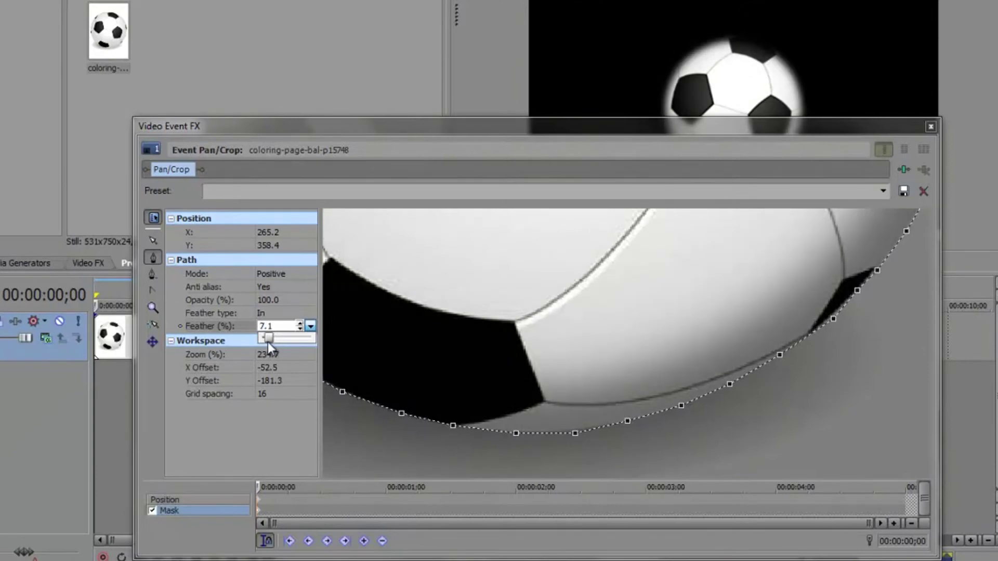
{"action": "mouse_move", "coordinate": [267, 342]}
{"action": "left_mouse_down"}
{"action": "mouse_move", "coordinate": [275, 342]}
{"action": "mouse_move", "coordinate": [261, 341]}
{"action": "left_mouse_up"}
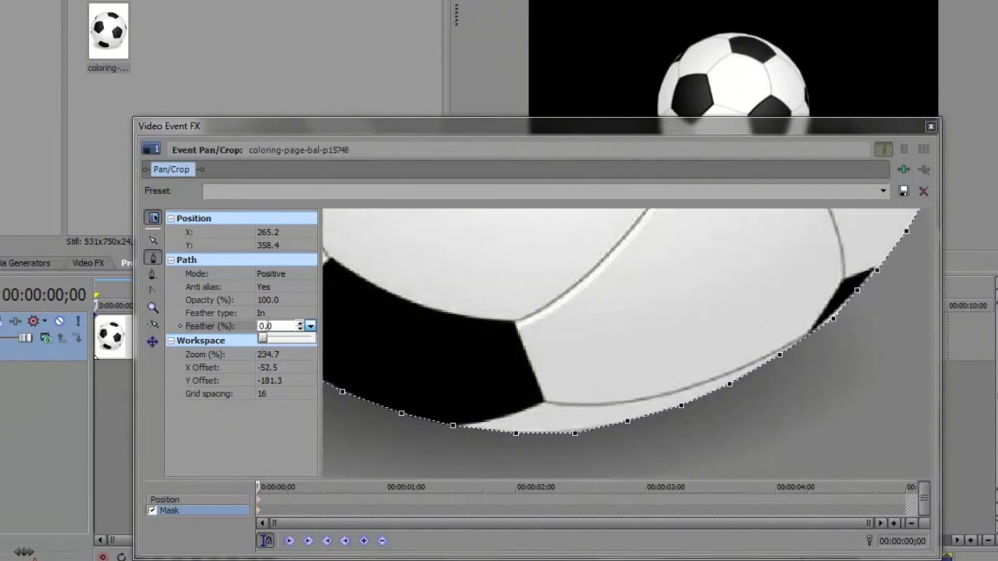
{"action": "left_click", "coordinate": [280, 315]}
Step: Set the mask feather type to Out and drag in some outward feathering
{"action": "left_click", "coordinate": [278, 335]}
{"action": "left_click", "coordinate": [309, 326]}
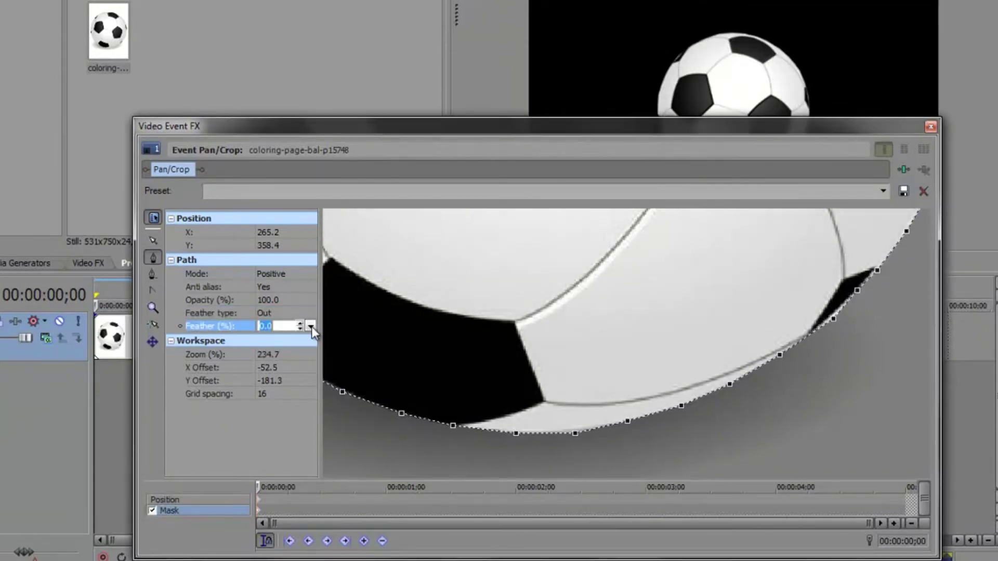
{"action": "left_click", "coordinate": [310, 326]}
{"action": "mouse_move", "coordinate": [264, 336]}
{"action": "left_mouse_down"}
{"action": "mouse_move", "coordinate": [284, 341]}
{"action": "mouse_move", "coordinate": [248, 344]}
{"action": "left_mouse_up"}
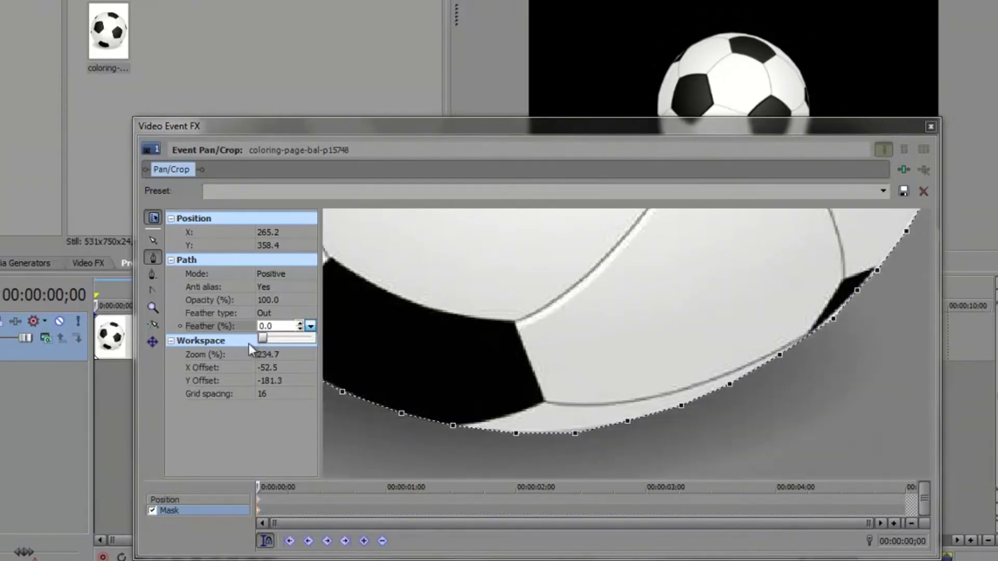
Step: Switch feather to Both, raise it to 50%, return to 0, then choose None
{"action": "left_click", "coordinate": [310, 326]}
{"action": "left_click", "coordinate": [283, 313]}
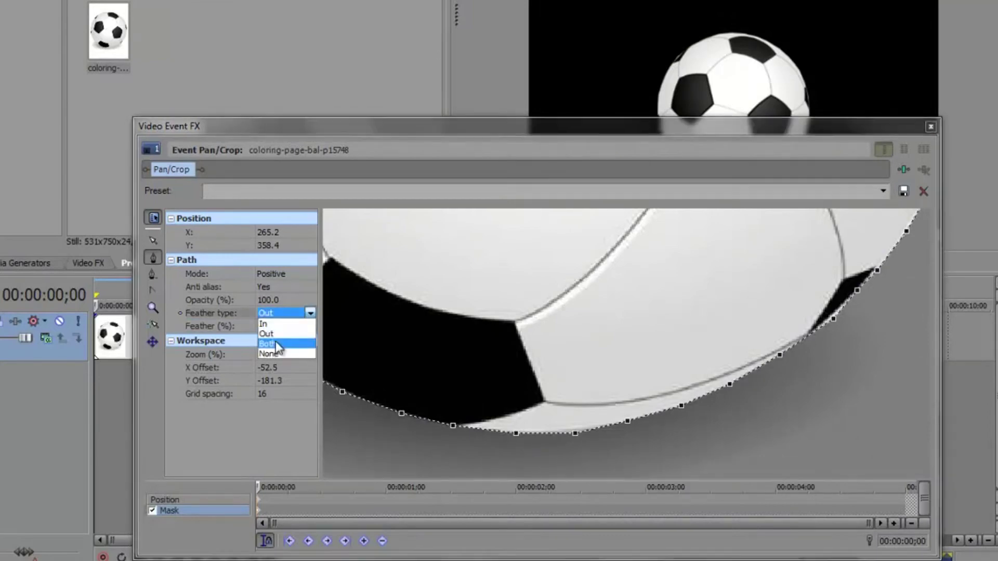
{"action": "left_click", "coordinate": [268, 343]}
{"action": "left_click", "coordinate": [310, 327]}
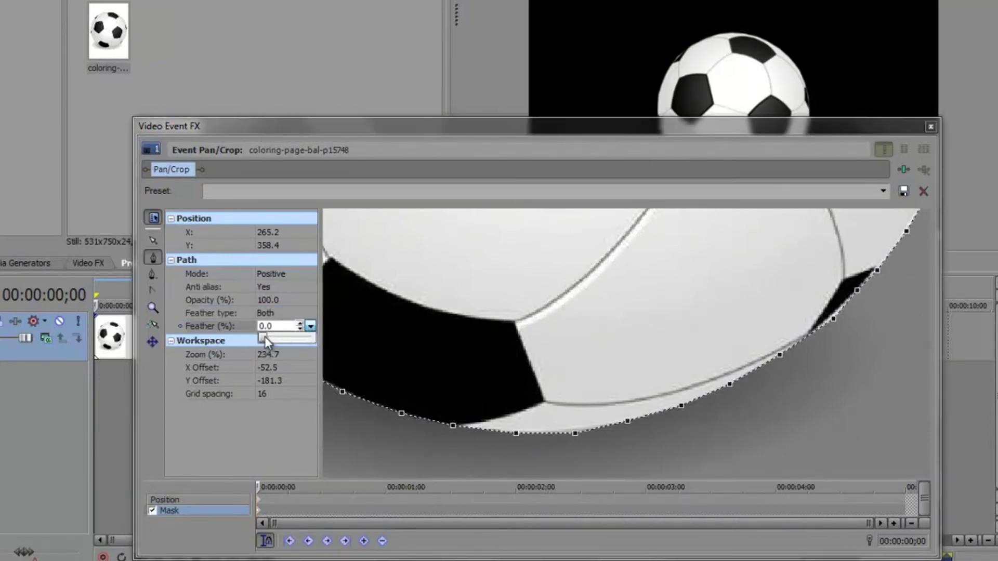
{"action": "left_click_drag", "start_coordinate": [263, 337], "coordinate": [322, 348]}
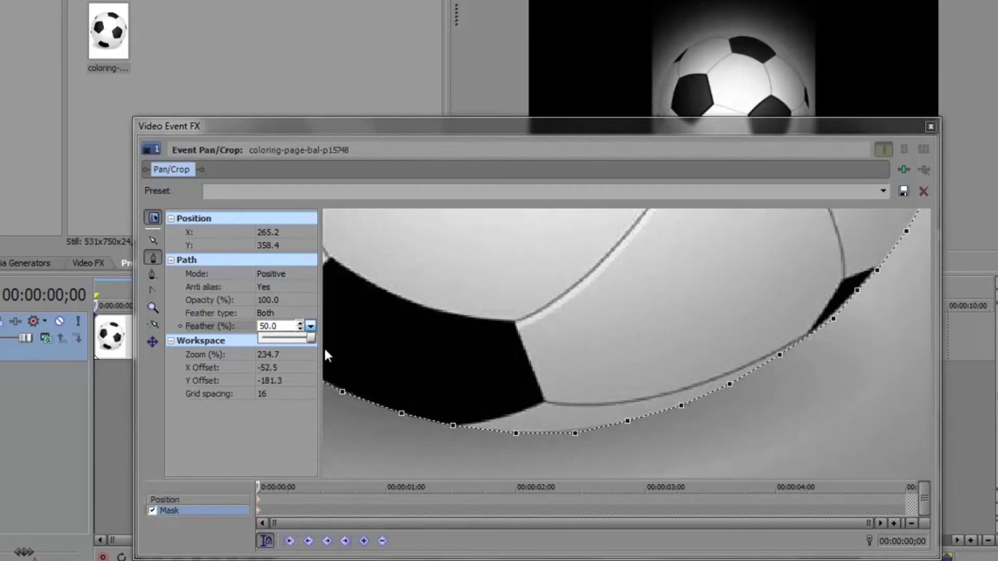
{"action": "left_click_drag", "start_coordinate": [323, 342], "coordinate": [247, 330]}
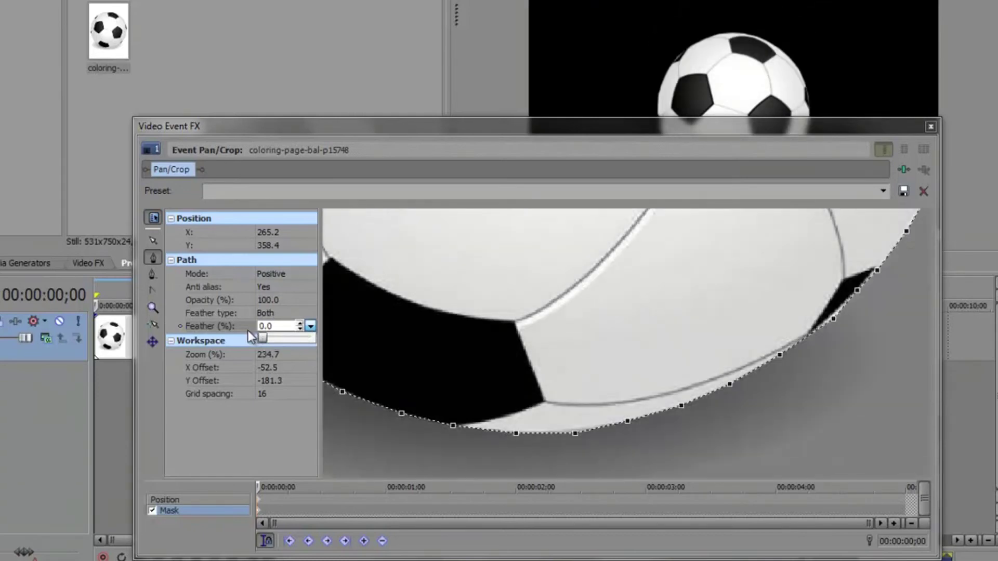
{"action": "left_click", "coordinate": [310, 326]}
{"action": "left_click", "coordinate": [276, 313]}
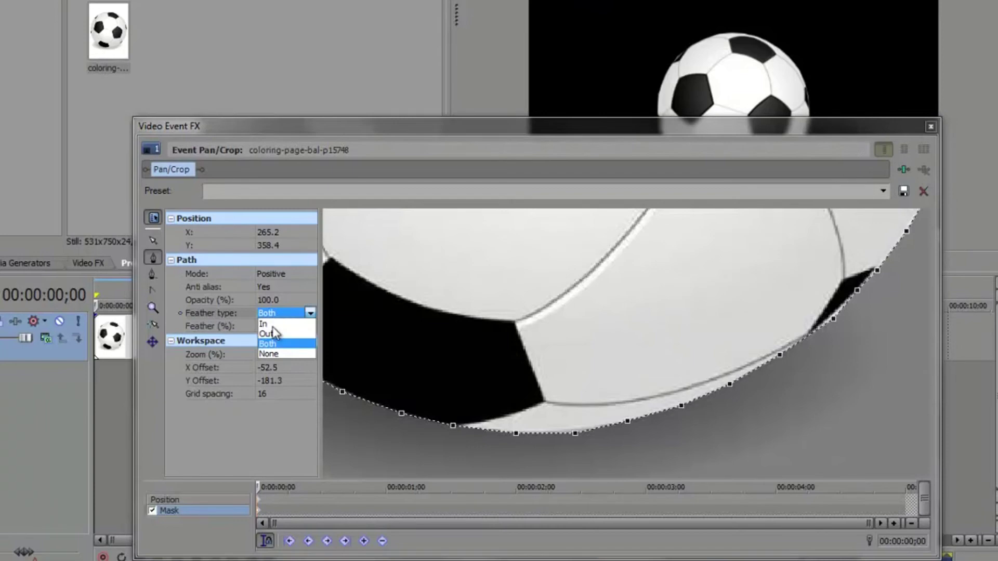
{"action": "left_click", "coordinate": [271, 353]}
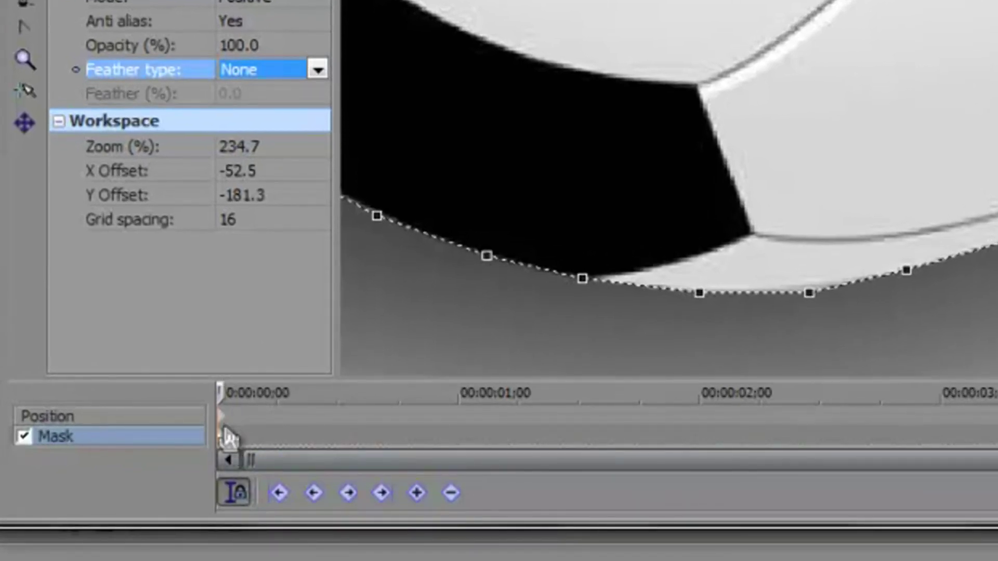
Step: Zoom the Pan/Crop keyframe timeline to single frames and put the cursor at 00:00:00:01
{"action": "left_click", "coordinate": [220, 433]}
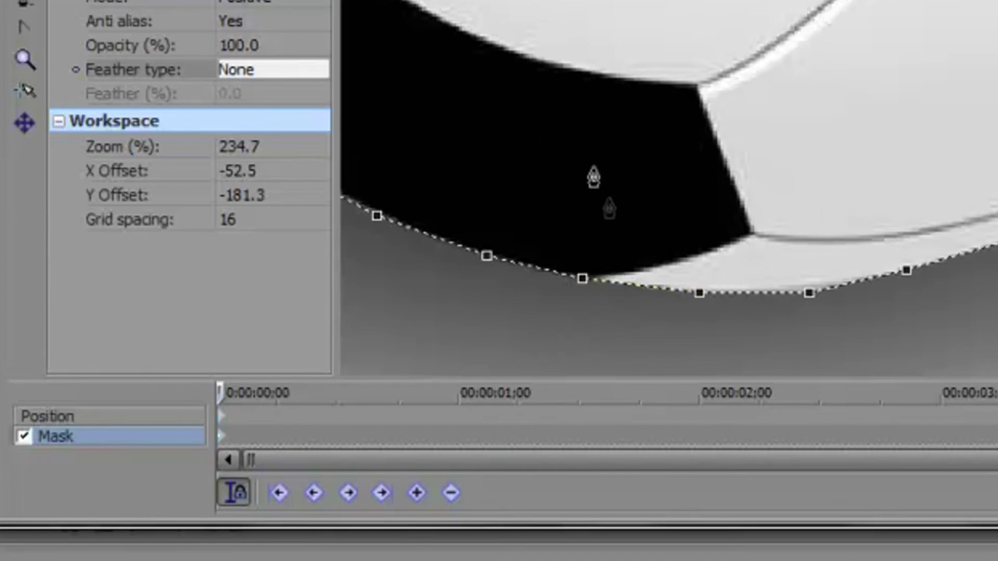
{"action": "left_click", "coordinate": [768, 297]}
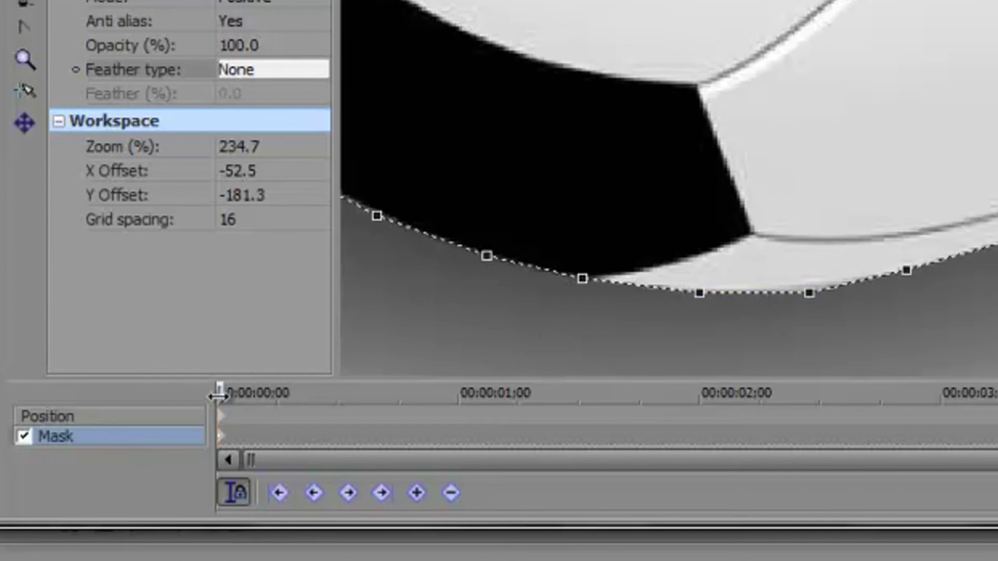
{"action": "left_click_drag", "start_coordinate": [217, 396], "coordinate": [210, 421]}
{"action": "scroll", "coordinate": [271, 424], "scroll_direction": "up", "scroll_amount": 5}
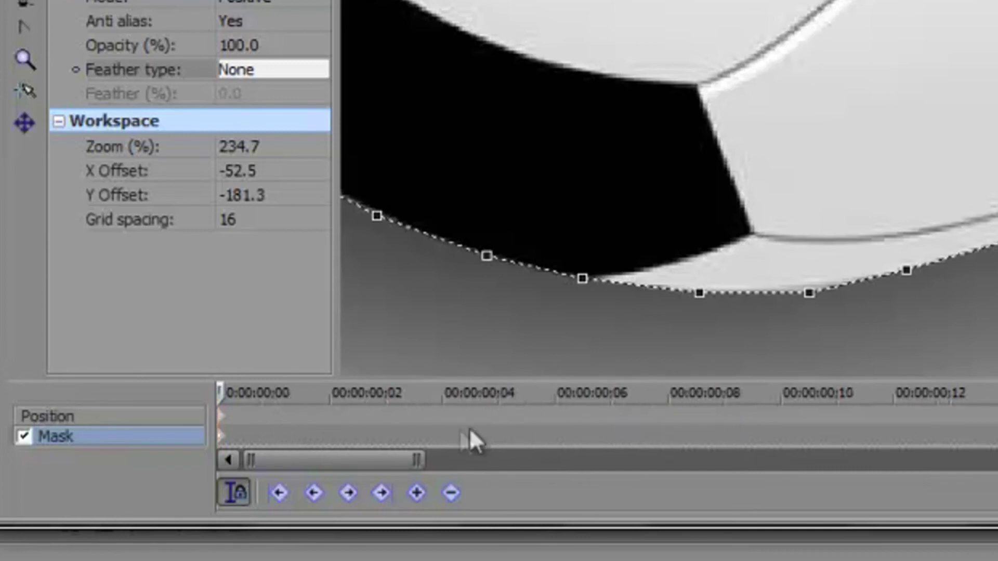
{"action": "scroll", "coordinate": [285, 430], "scroll_direction": "up", "scroll_amount": 3}
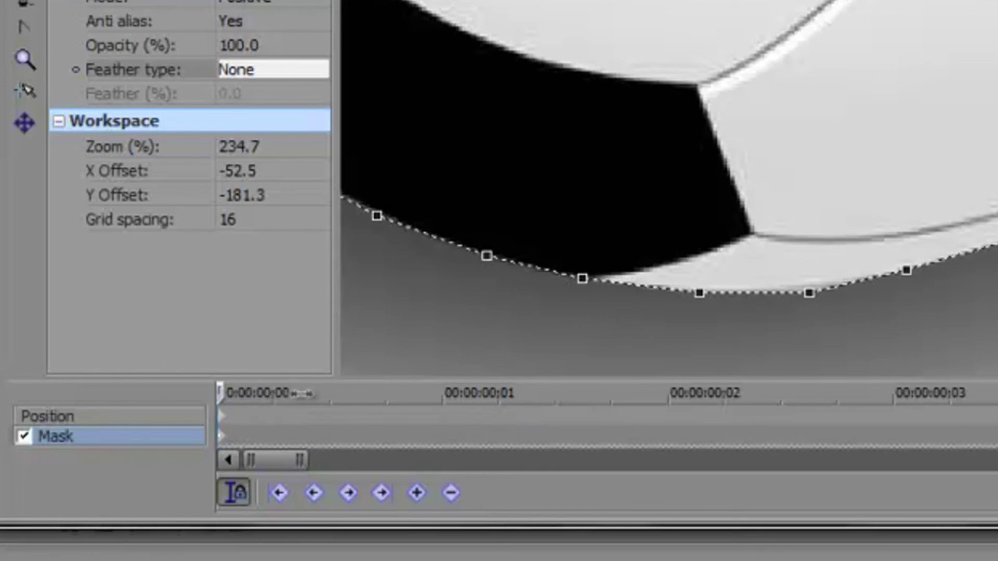
{"action": "left_click_drag", "start_coordinate": [302, 394], "coordinate": [472, 416]}
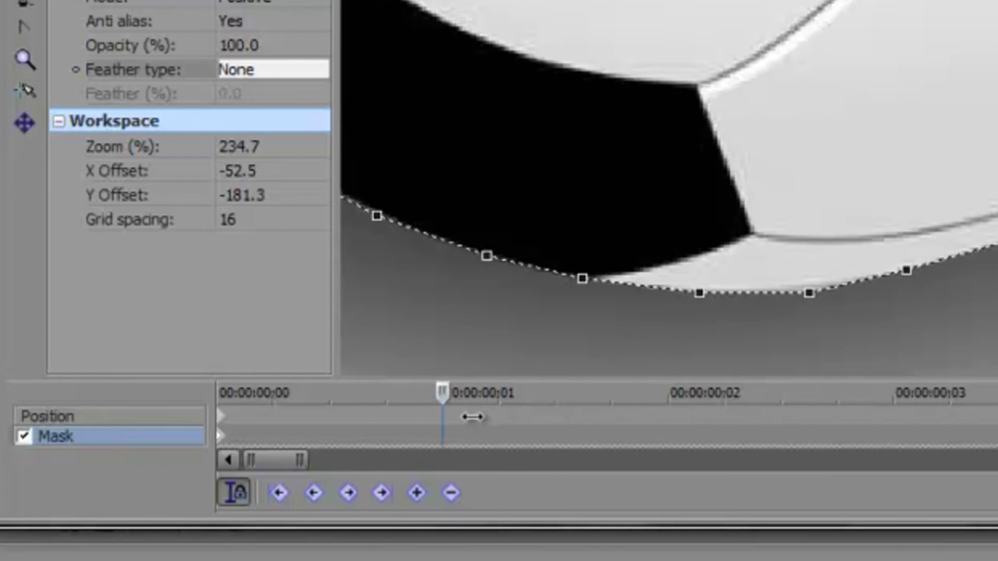
Step: Add a Mask keyframe at frame 1 and compare it with frame 0
{"action": "left_click", "coordinate": [406, 495]}
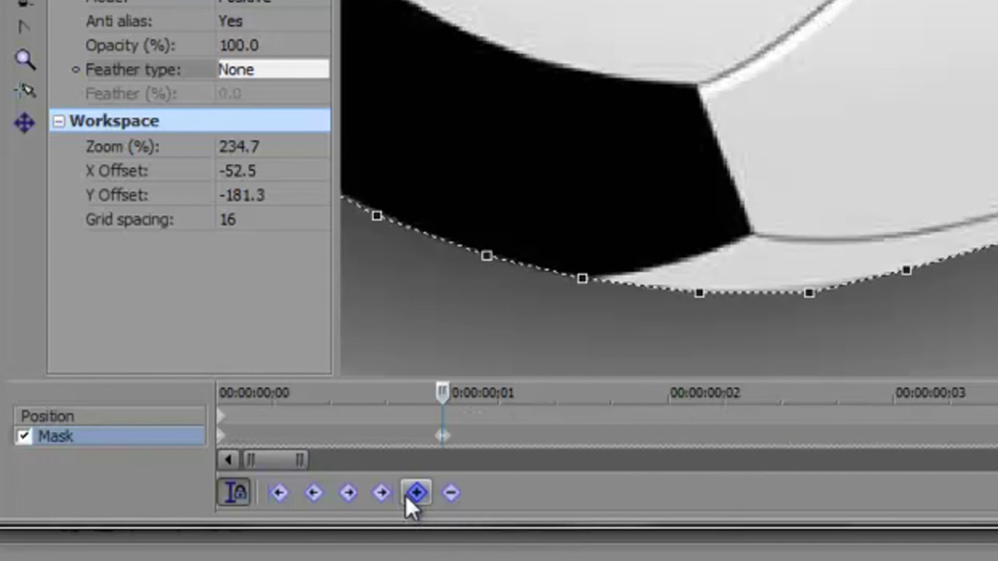
{"action": "left_click", "coordinate": [700, 293]}
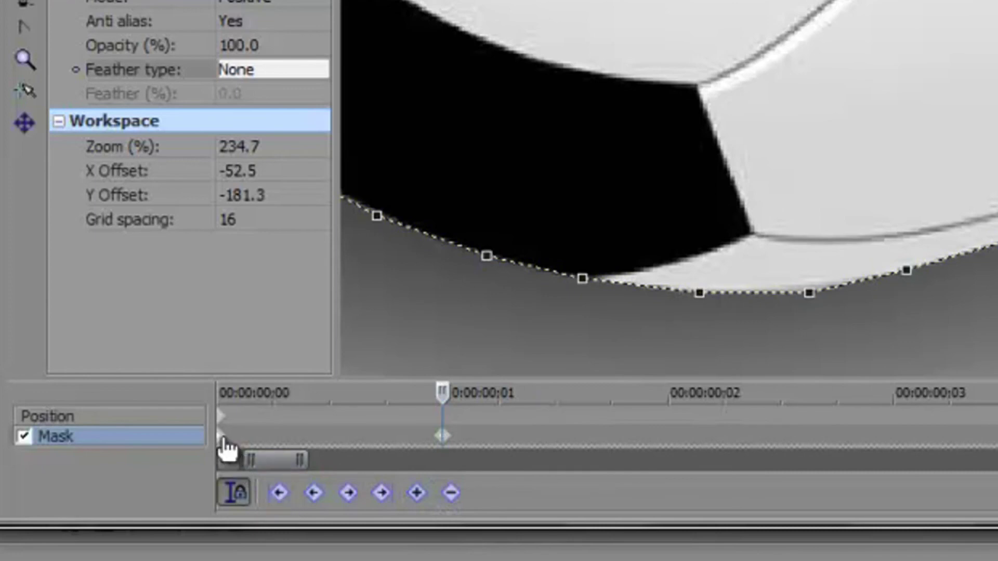
{"action": "left_click", "coordinate": [223, 437]}
{"action": "left_click", "coordinate": [446, 435]}
Step: Select the ball mask on frame 1, undo an accidental added point, and delete the path
{"action": "left_click", "coordinate": [651, 291]}
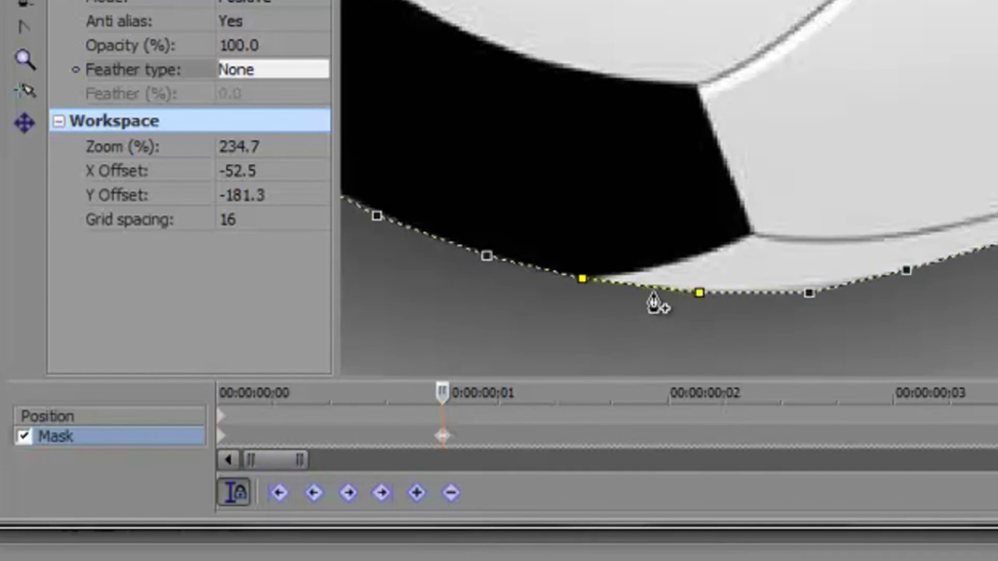
{"action": "left_click", "coordinate": [652, 289]}
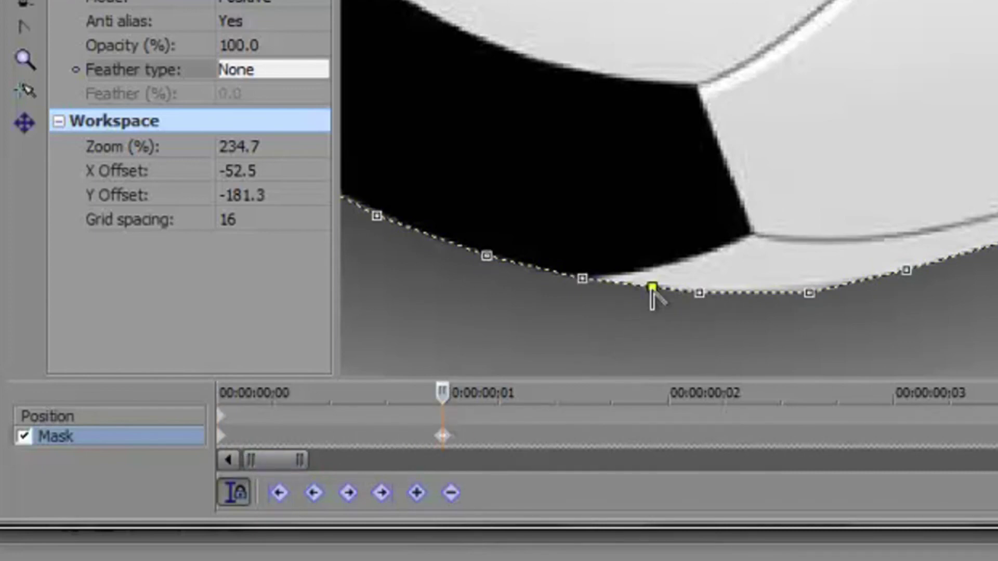
{"action": "key", "text": "ctrl+z"}
{"action": "key", "text": "Delete"}
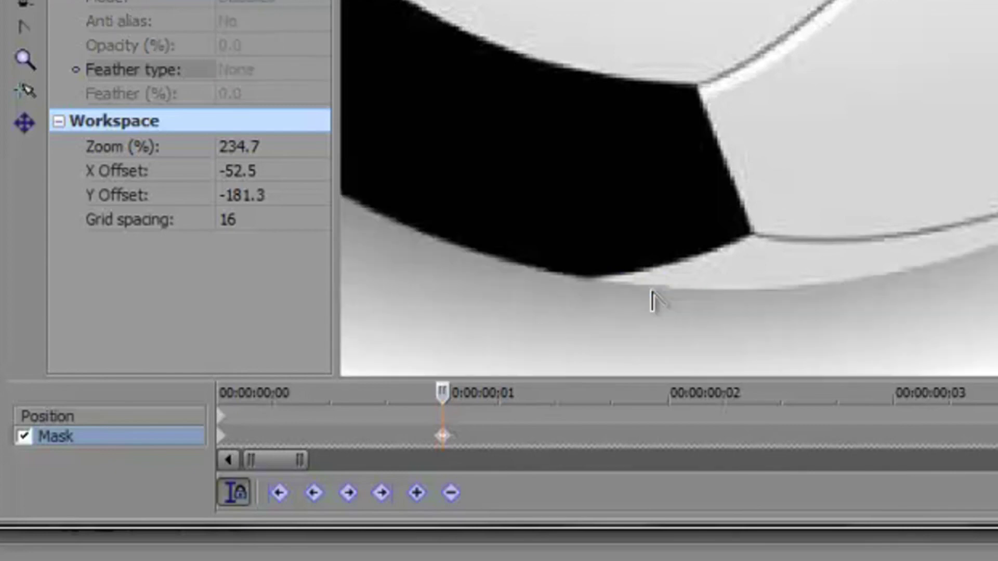
Step: Draw a closed four-point Bezier mask over the ball's middle on frame 1, then lower the dialog
{"action": "scroll", "coordinate": [648, 338], "scroll_direction": "down", "scroll_amount": 5}
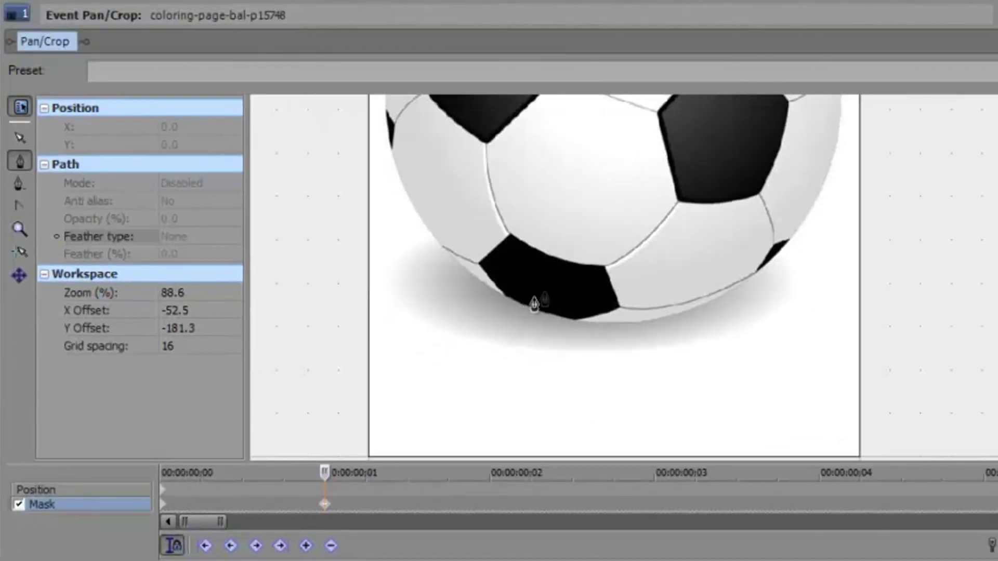
{"action": "left_click_drag", "start_coordinate": [725, 136], "coordinate": [789, 223]}
{"action": "left_click_drag", "start_coordinate": [574, 348], "coordinate": [585, 291]}
{"action": "left_click", "coordinate": [510, 224]}
{"action": "left_click", "coordinate": [576, 317]}
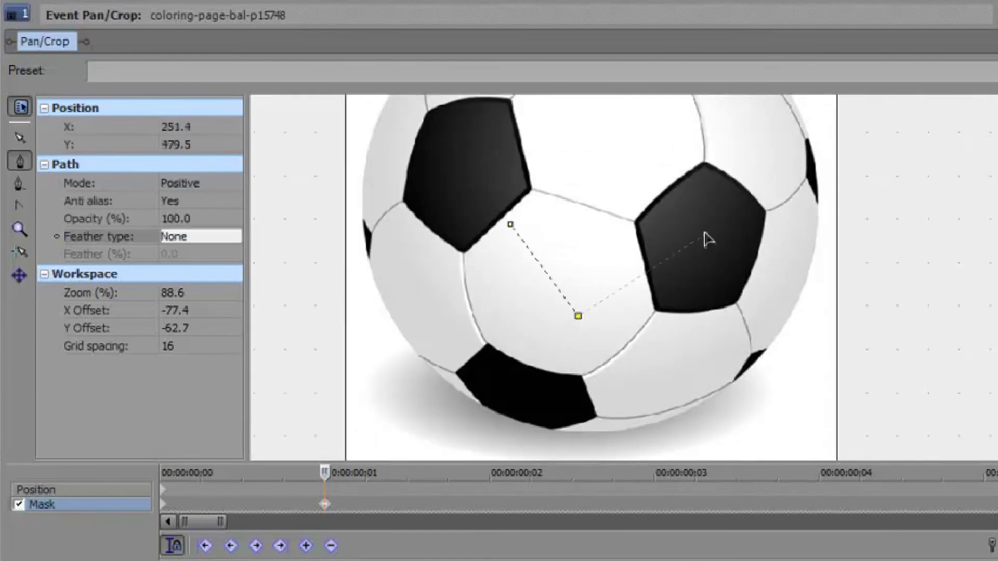
{"action": "left_click", "coordinate": [706, 234]}
{"action": "left_click", "coordinate": [652, 166]}
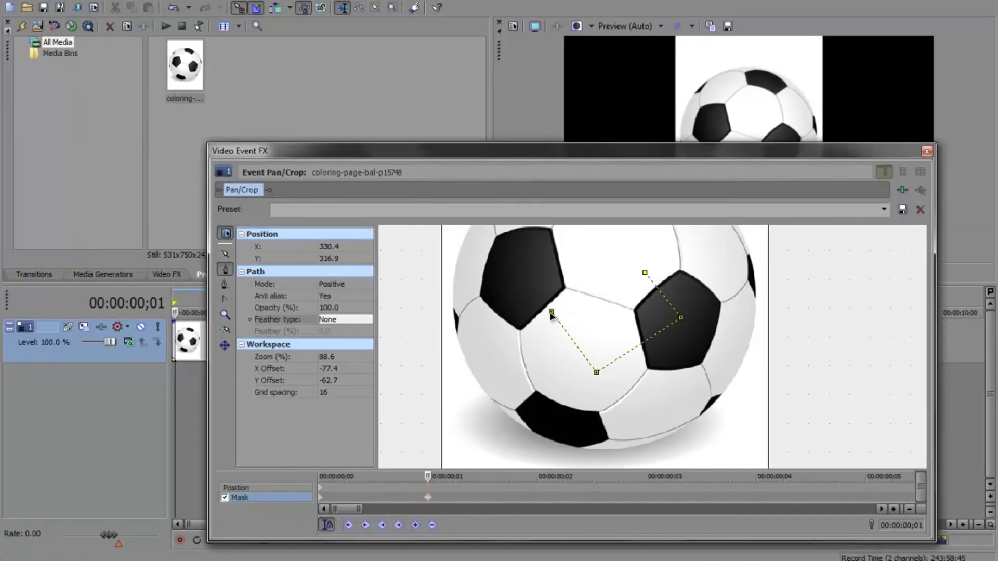
{"action": "left_click", "coordinate": [551, 312]}
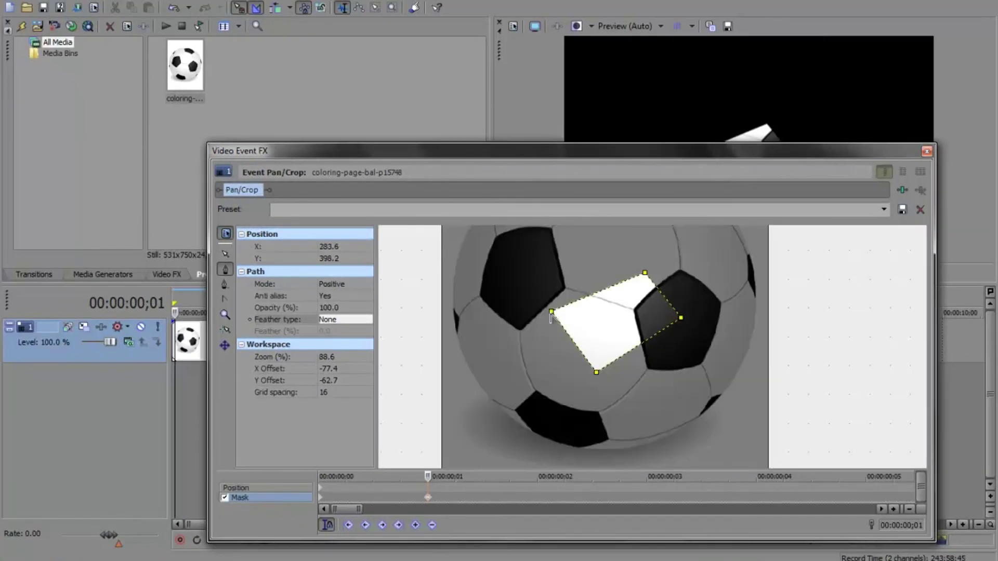
{"action": "left_click_drag", "start_coordinate": [662, 152], "coordinate": [684, 192]}
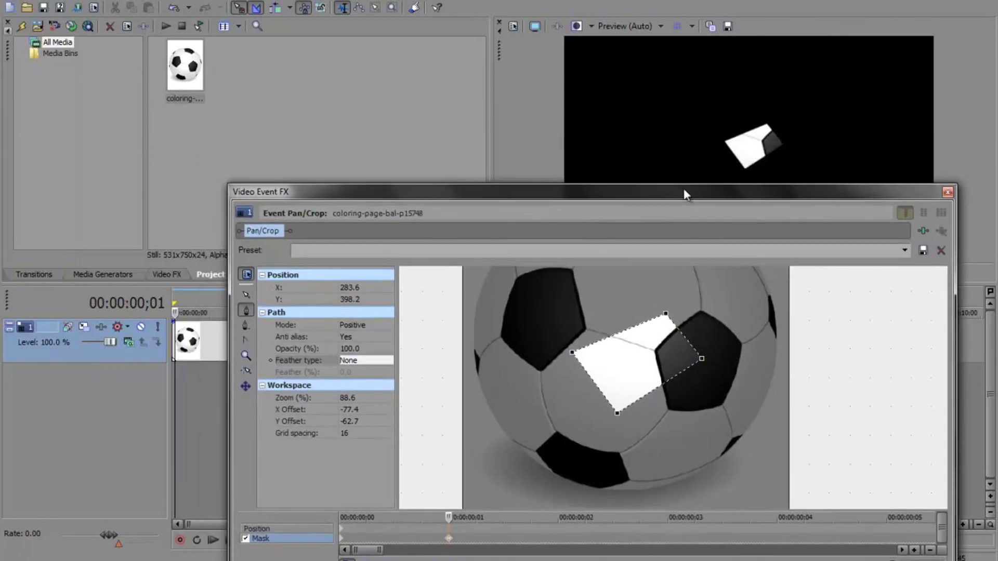
{"action": "left_click_drag", "start_coordinate": [448, 516], "coordinate": [274, 523]}
Step: Compare the frame 0 and frame 1 masks, end on frame 1, and close Video Event FX
{"action": "left_click", "coordinate": [448, 537]}
{"action": "left_click", "coordinate": [341, 538]}
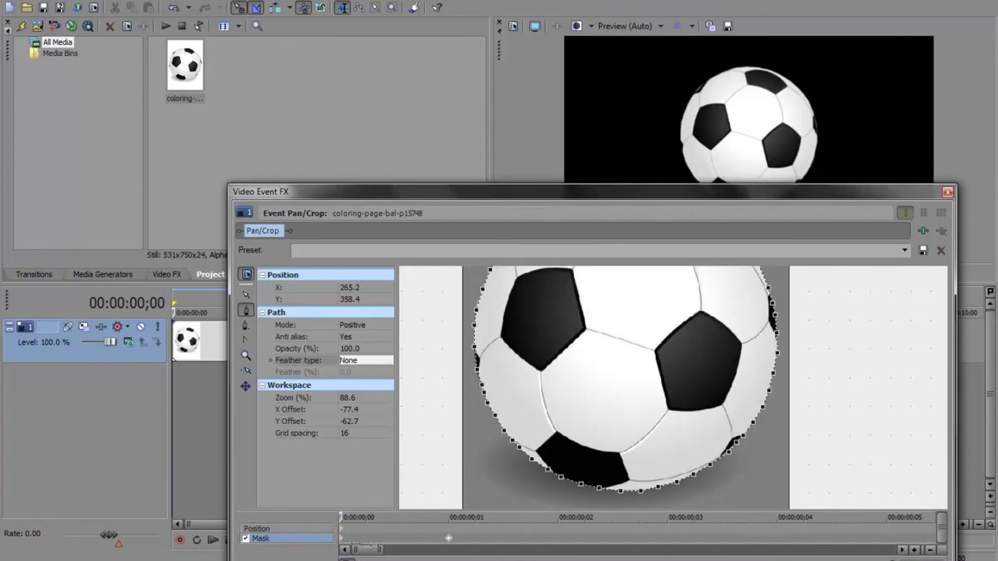
{"action": "left_click", "coordinate": [448, 538]}
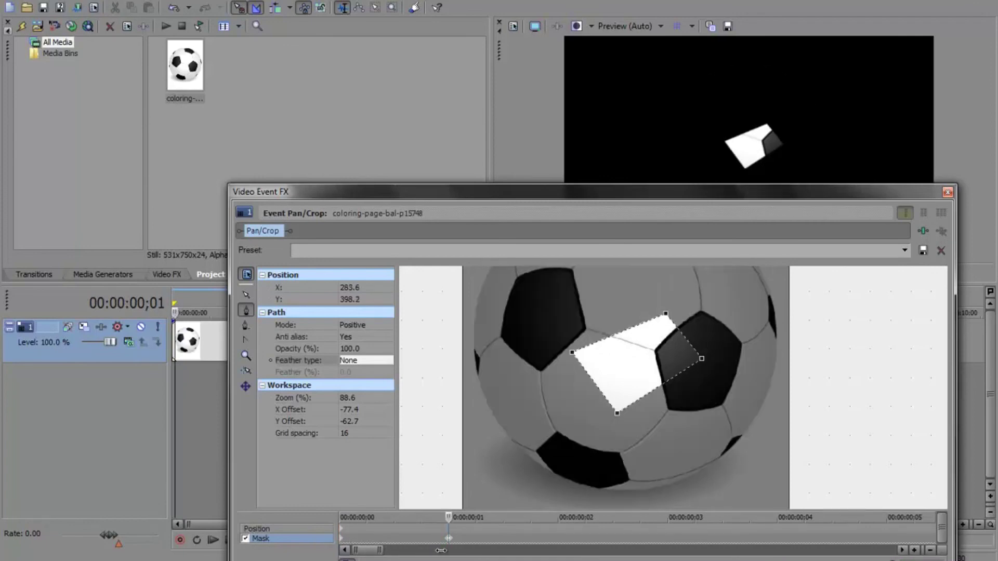
{"action": "left_click", "coordinate": [947, 193]}
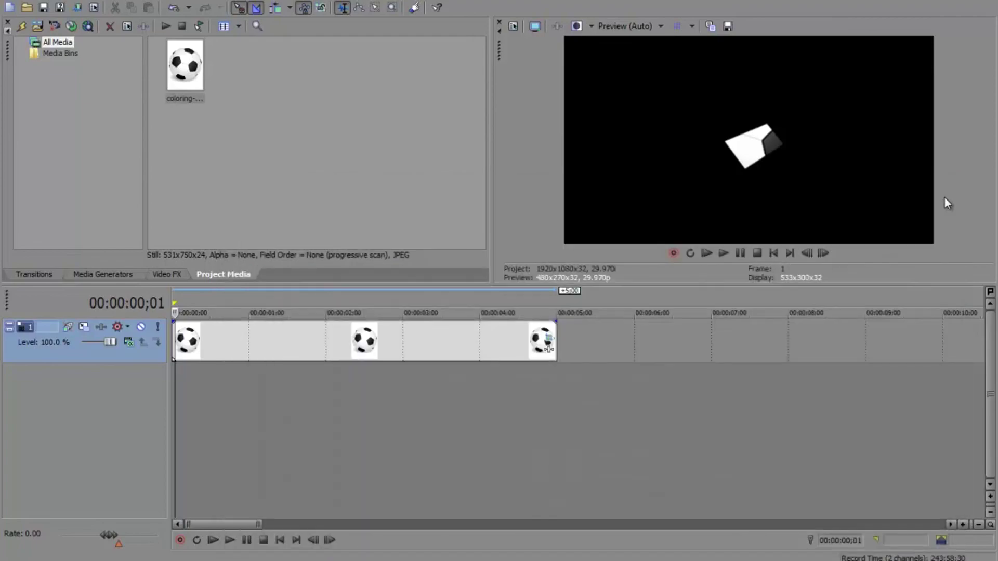